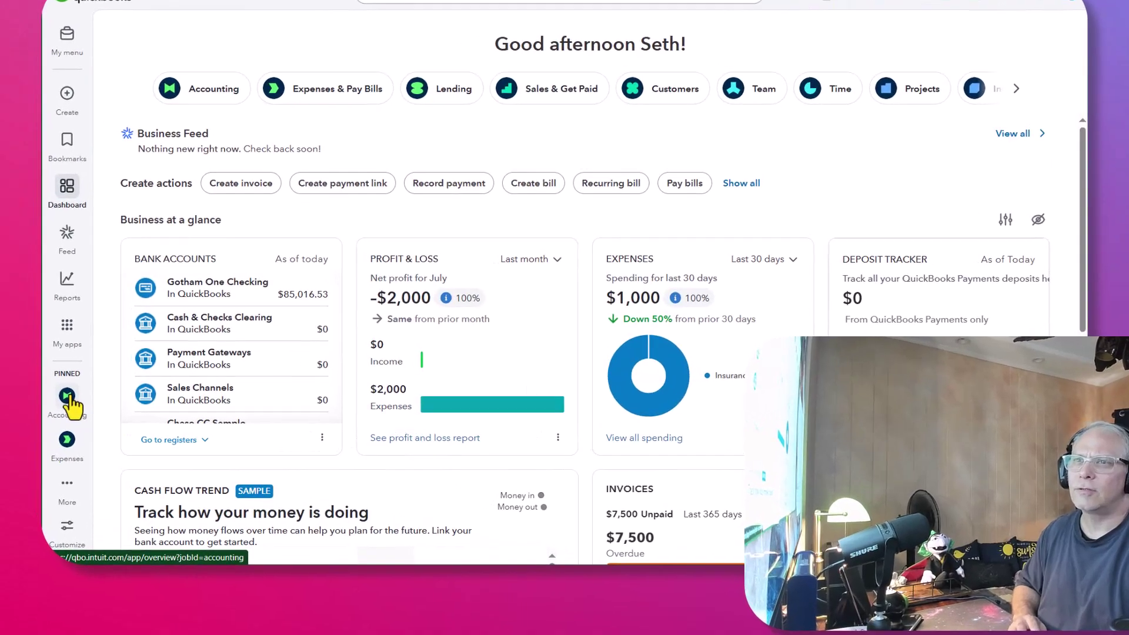
# Open the chart of accounts and start a new account named "My New Bank Account"
pyautogui.click(57, 399)
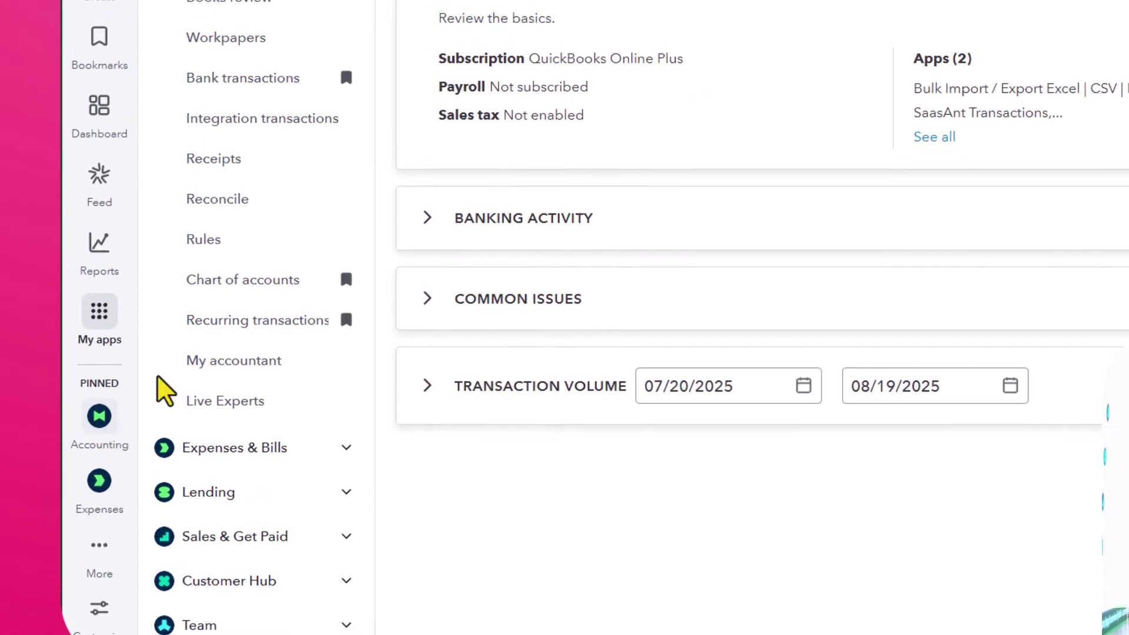
pyautogui.click(240, 506)
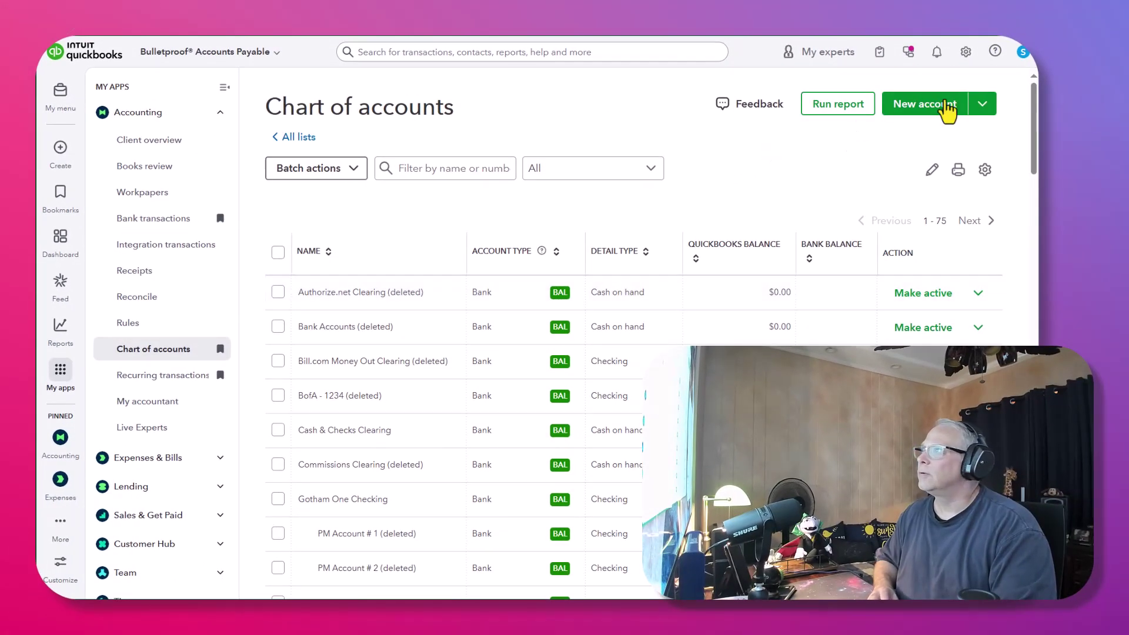
pyautogui.click(947, 111)
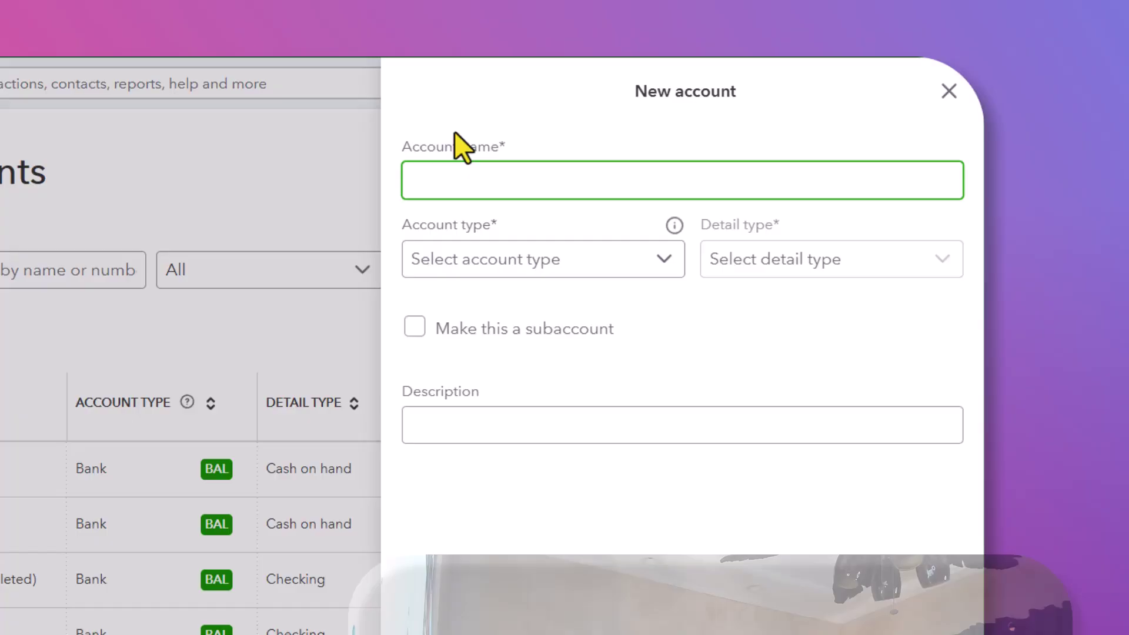
pyautogui.write('My')
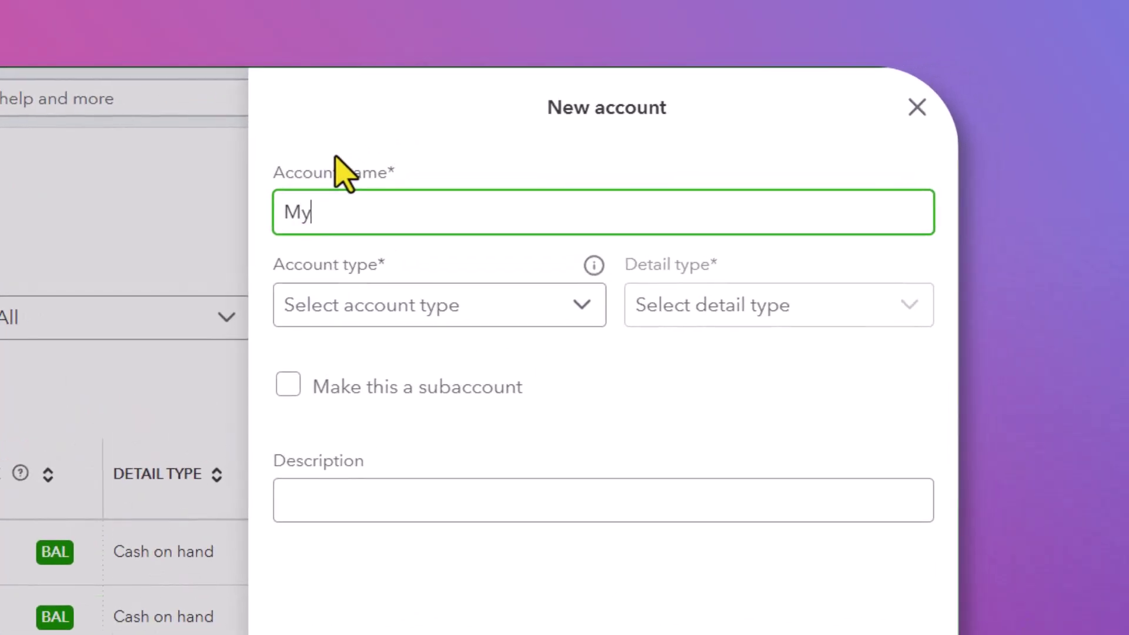
pyautogui.write(' New Bank A')
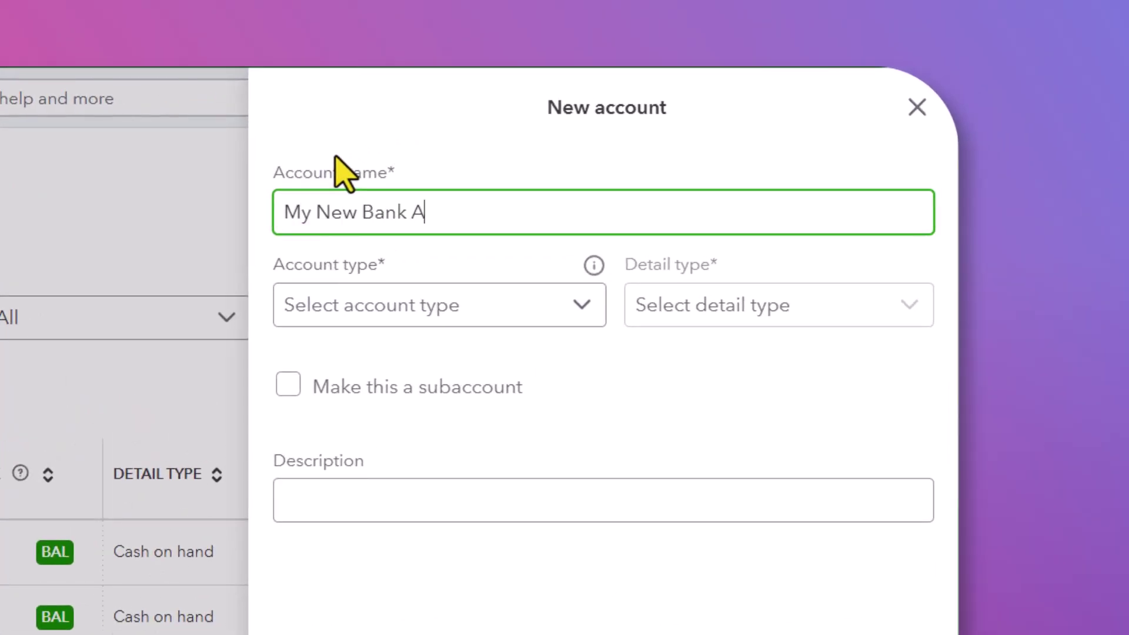
pyautogui.write('ccount')
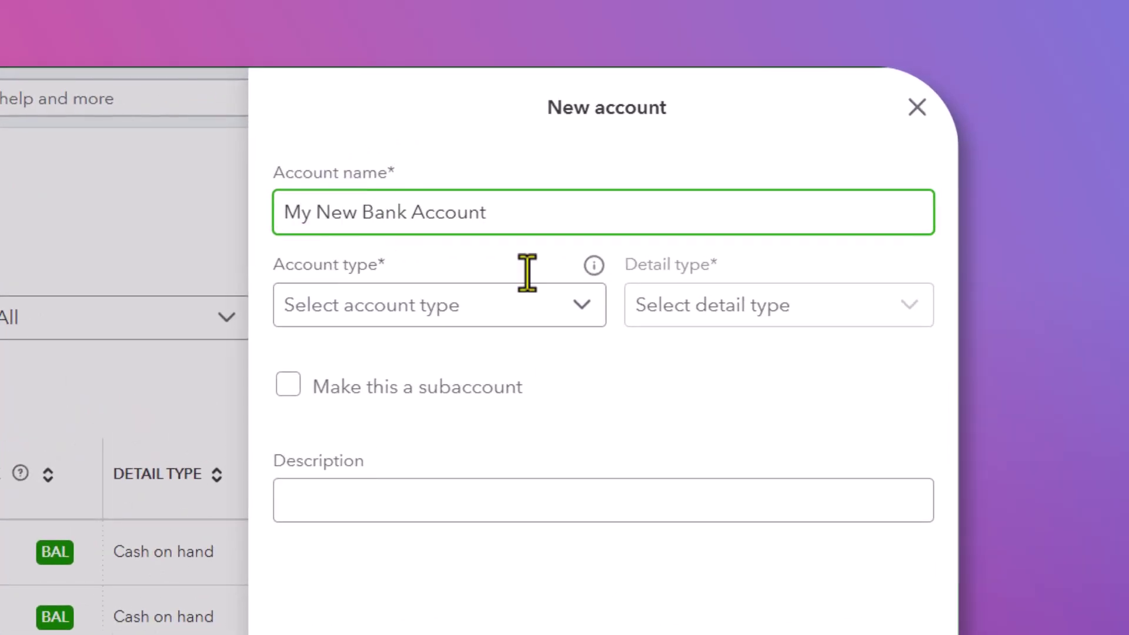
# Set the new account's type to Bank and its detail type to Checking, then save it
pyautogui.click(529, 315)
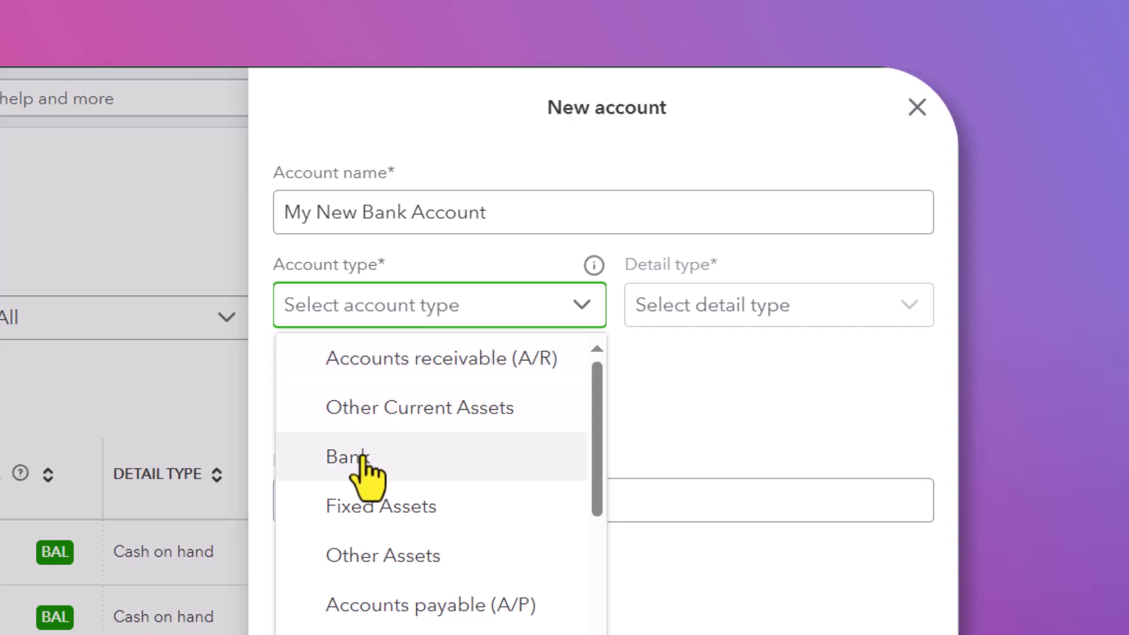
pyautogui.click(371, 472)
pyautogui.click(746, 311)
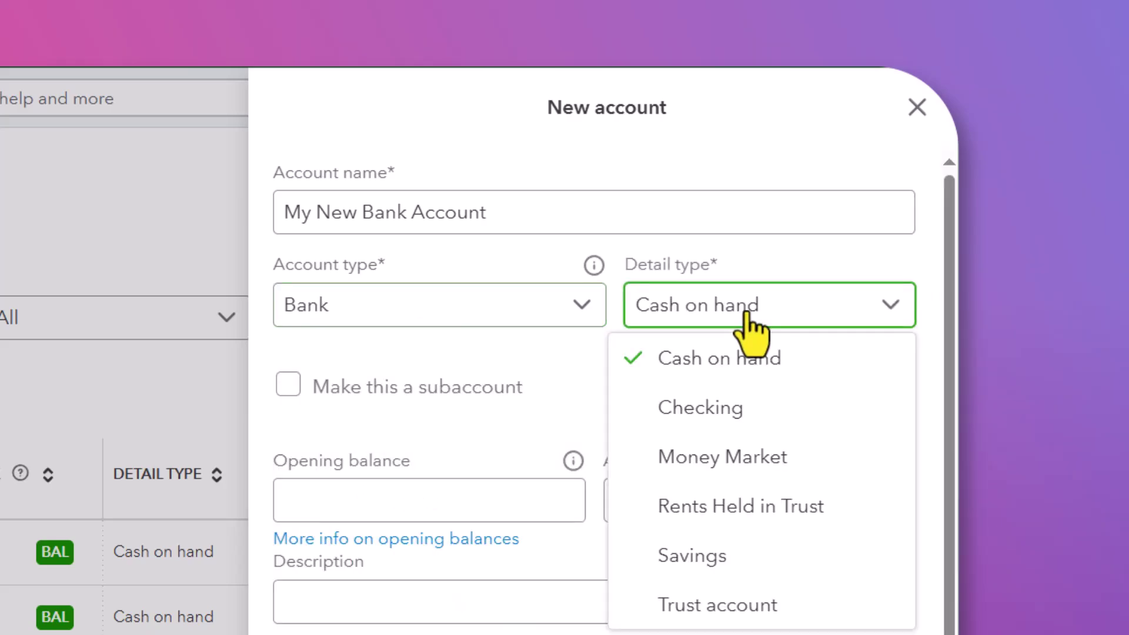
pyautogui.click(720, 404)
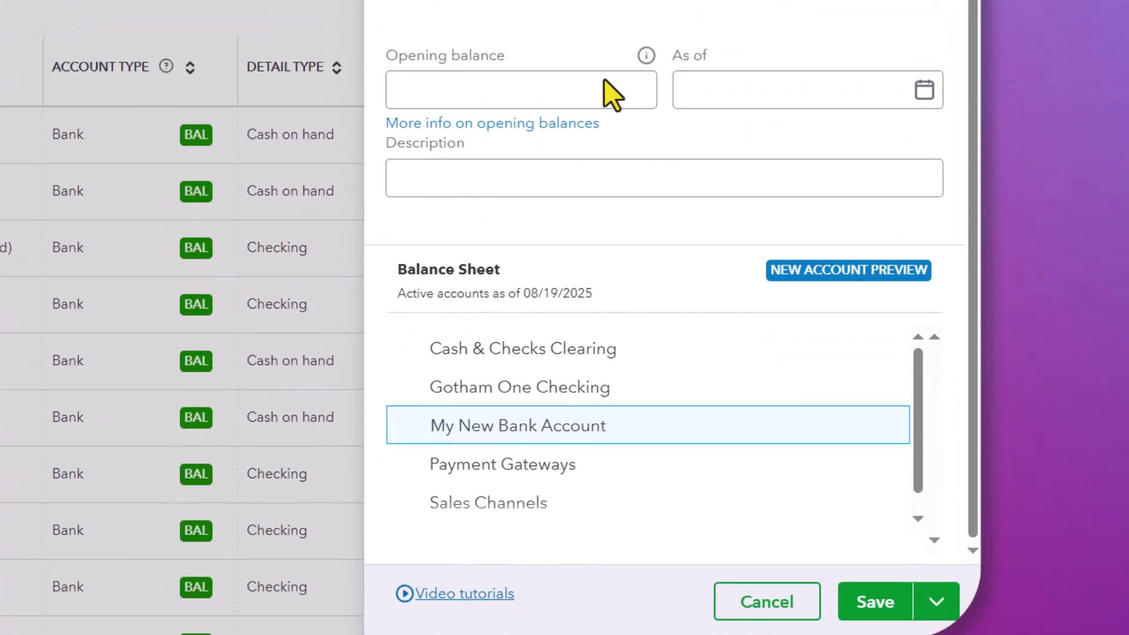
pyautogui.scroll(-1, 517, 332)
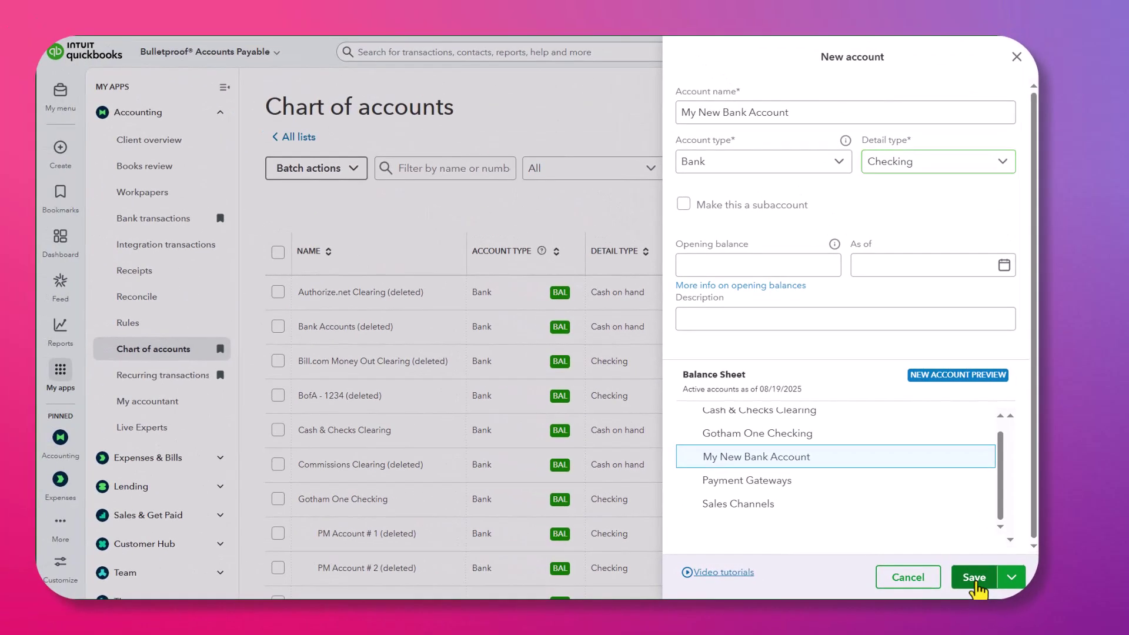
pyautogui.click(975, 579)
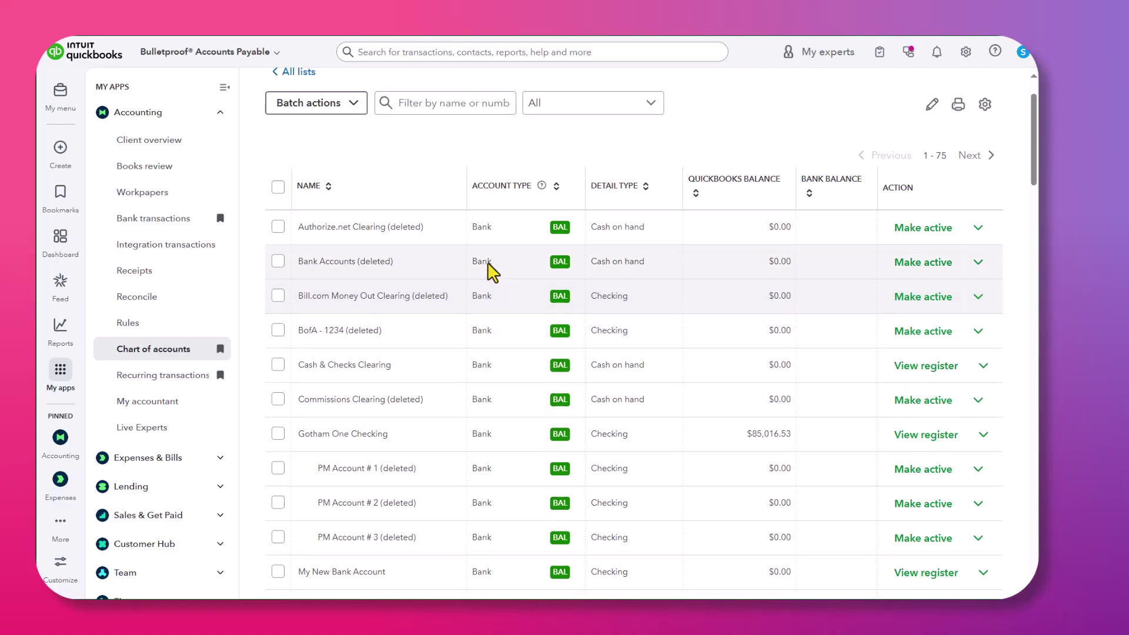
# Locate My New Bank Account in the chart of accounts and view its register
pyautogui.scroll(-2, 345, 453)
pyautogui.scroll(-3, 465, 399)
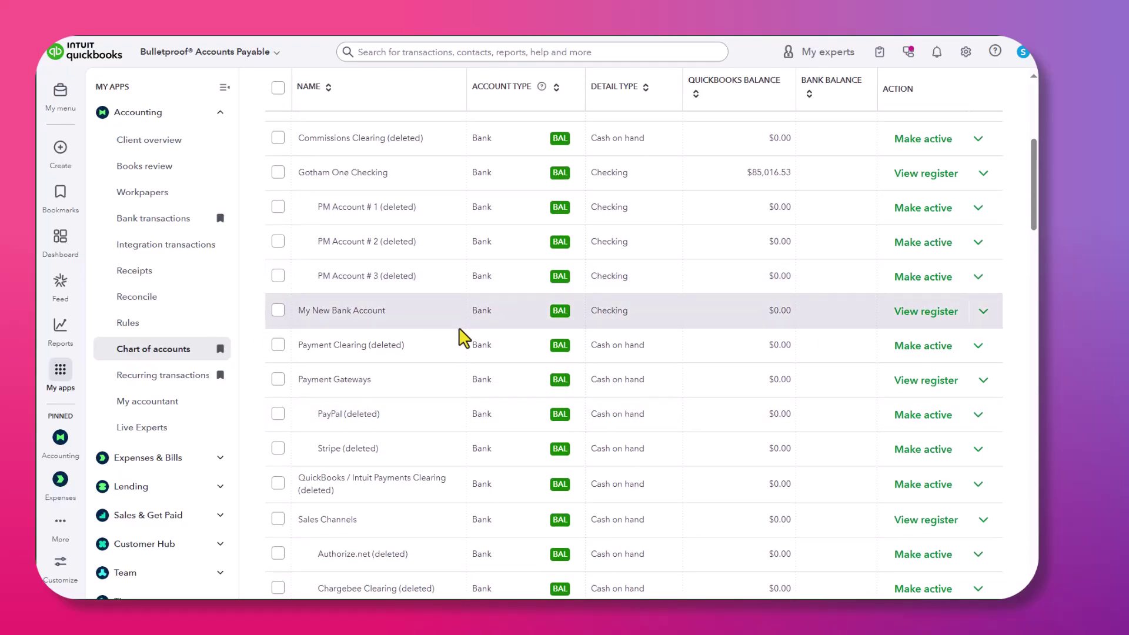
pyautogui.scroll(-5, 464, 340)
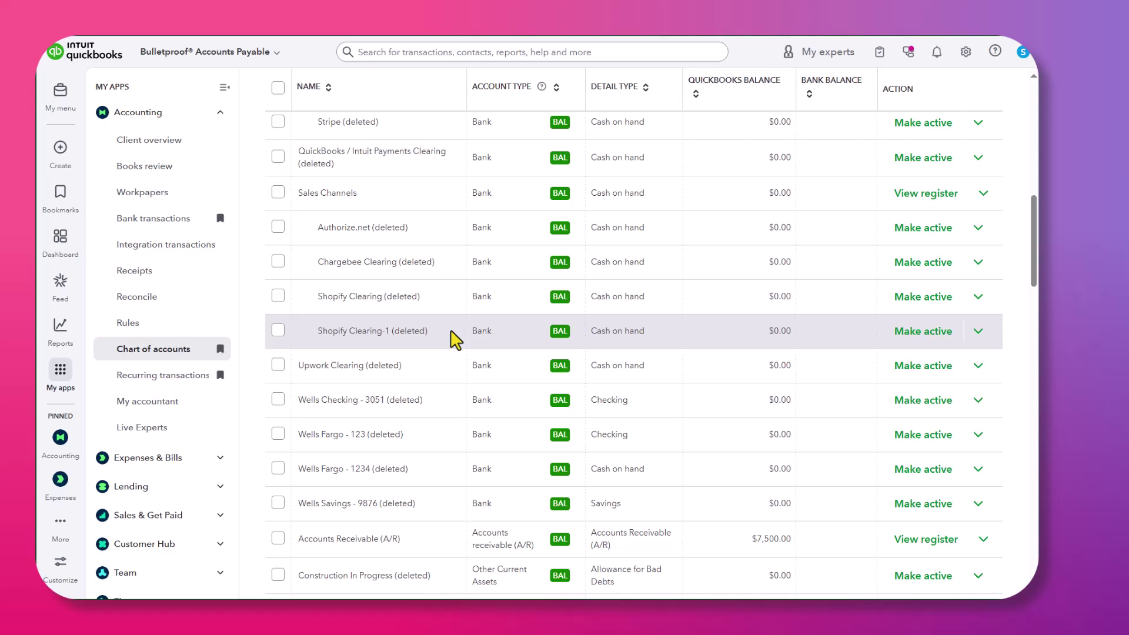
pyautogui.scroll(4, 456, 340)
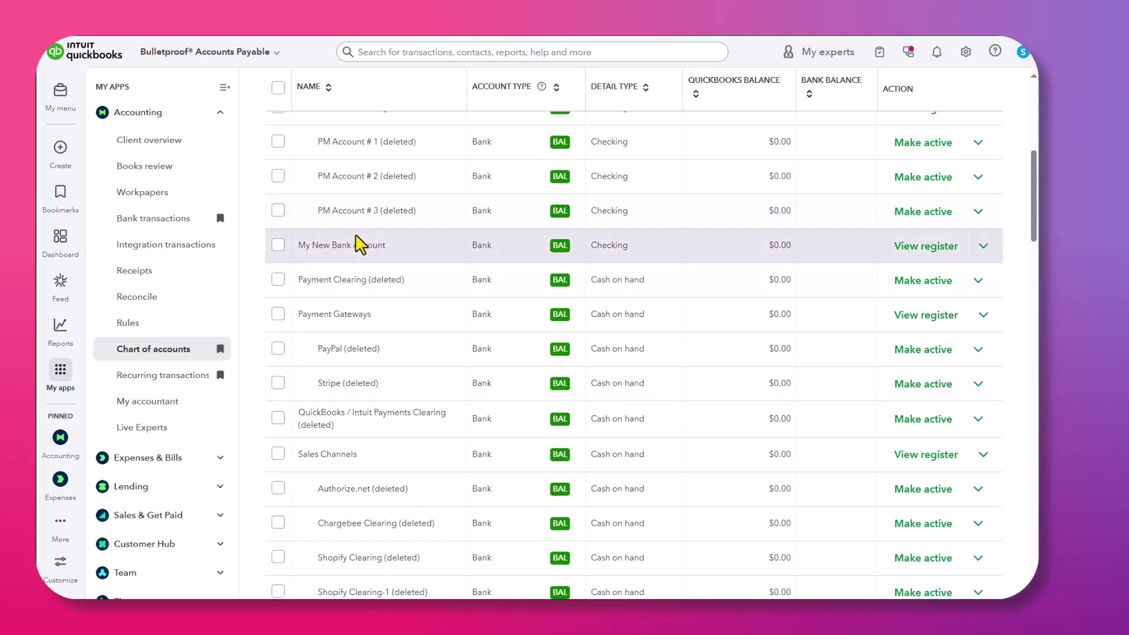
pyautogui.click(917, 257)
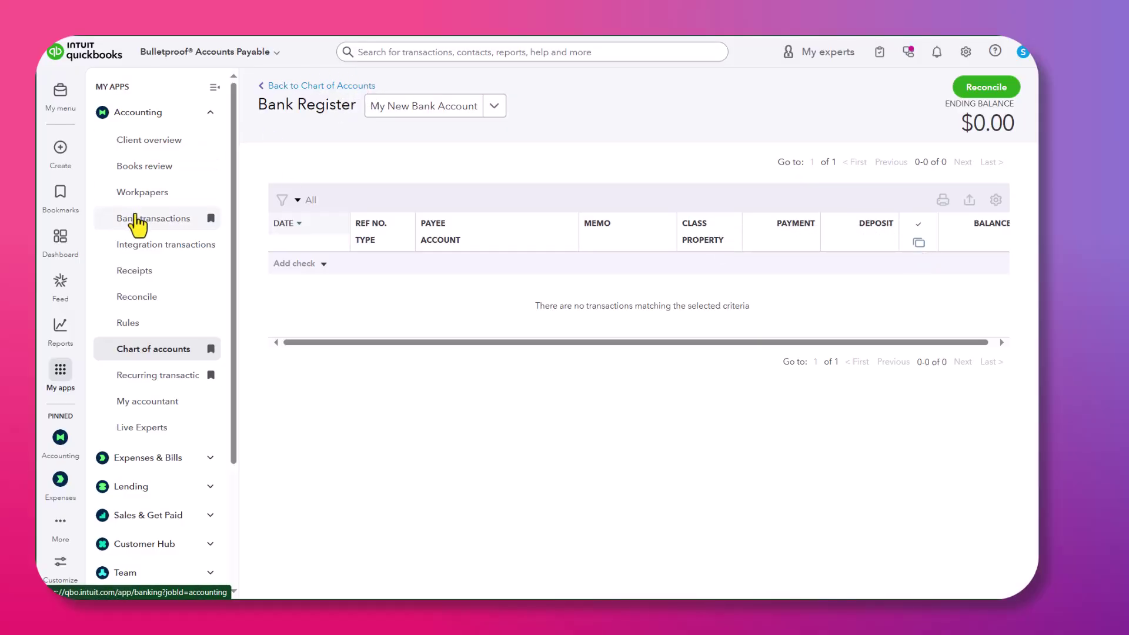
# Link the bank's account from Bank transactions, map it to My New Bank Account, and connect it with transactions from This year (01/01/2025)
pyautogui.moveTo(56, 103)
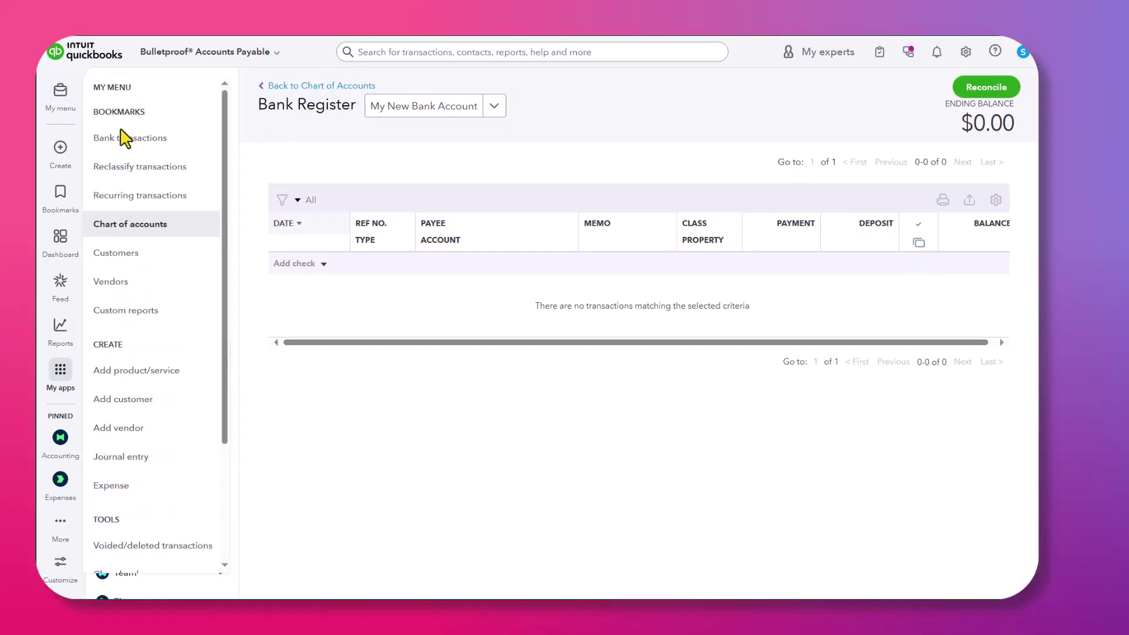
pyautogui.click(135, 150)
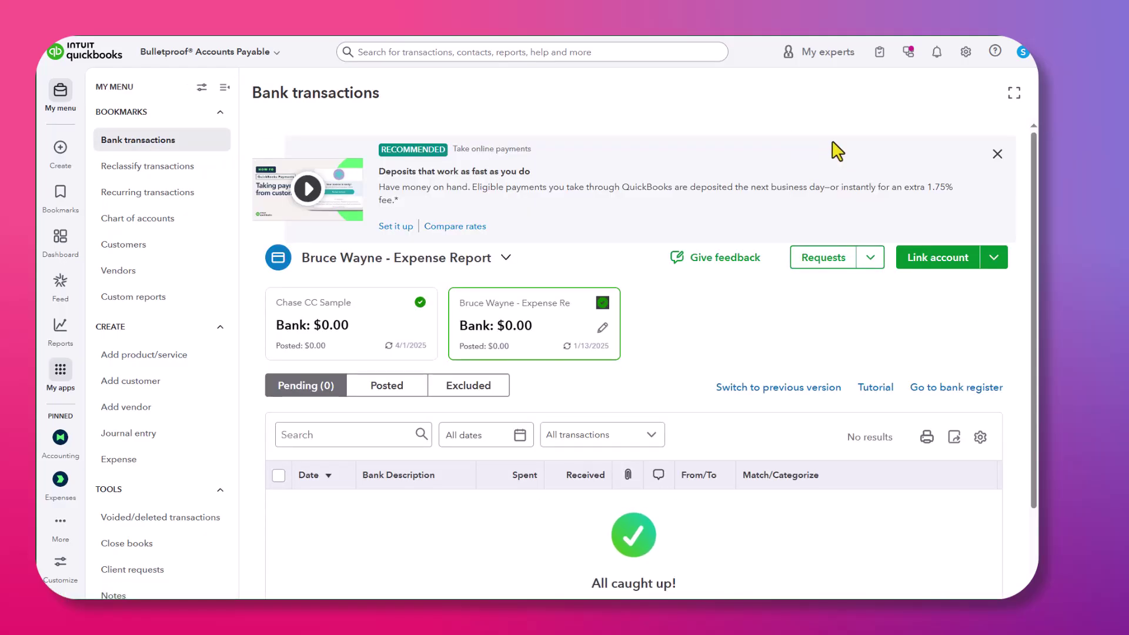
pyautogui.click(951, 269)
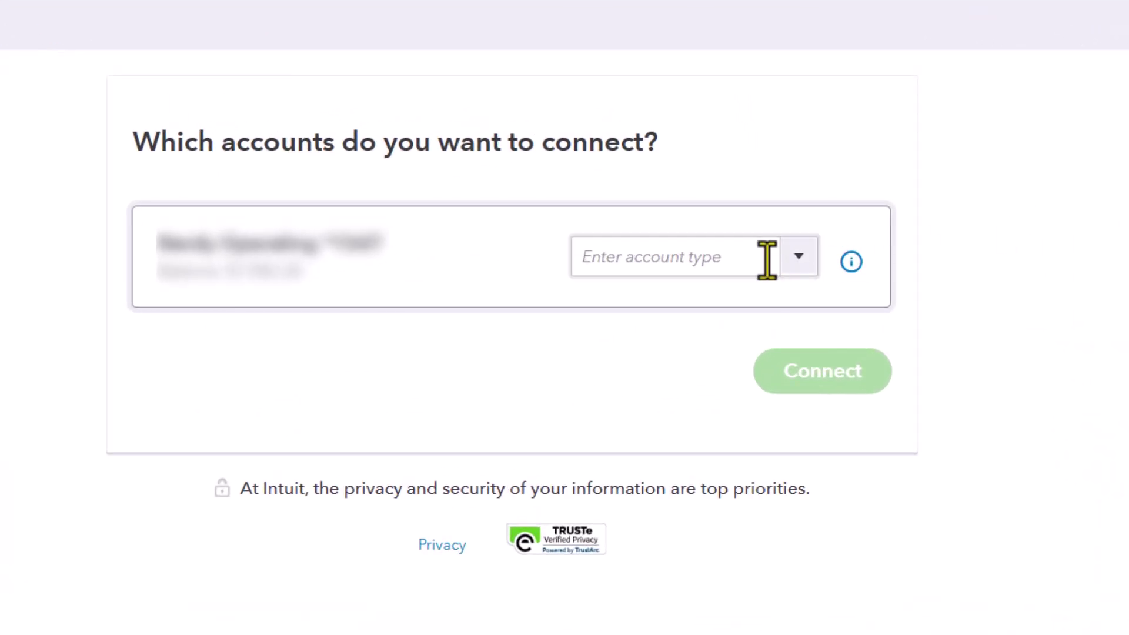
pyautogui.click(803, 270)
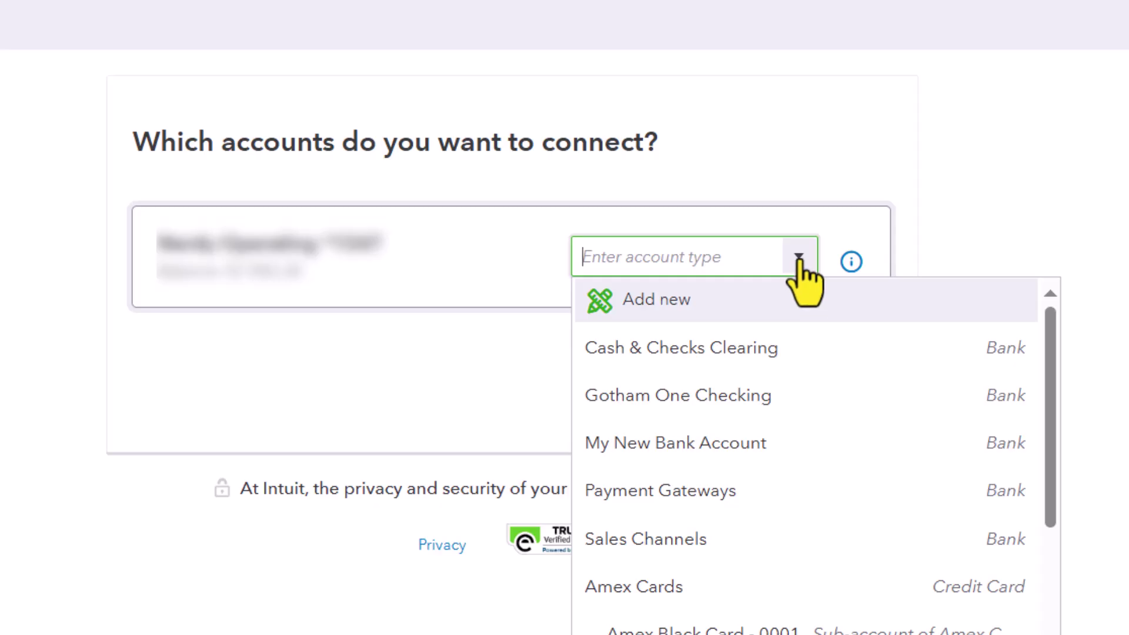
pyautogui.click(730, 454)
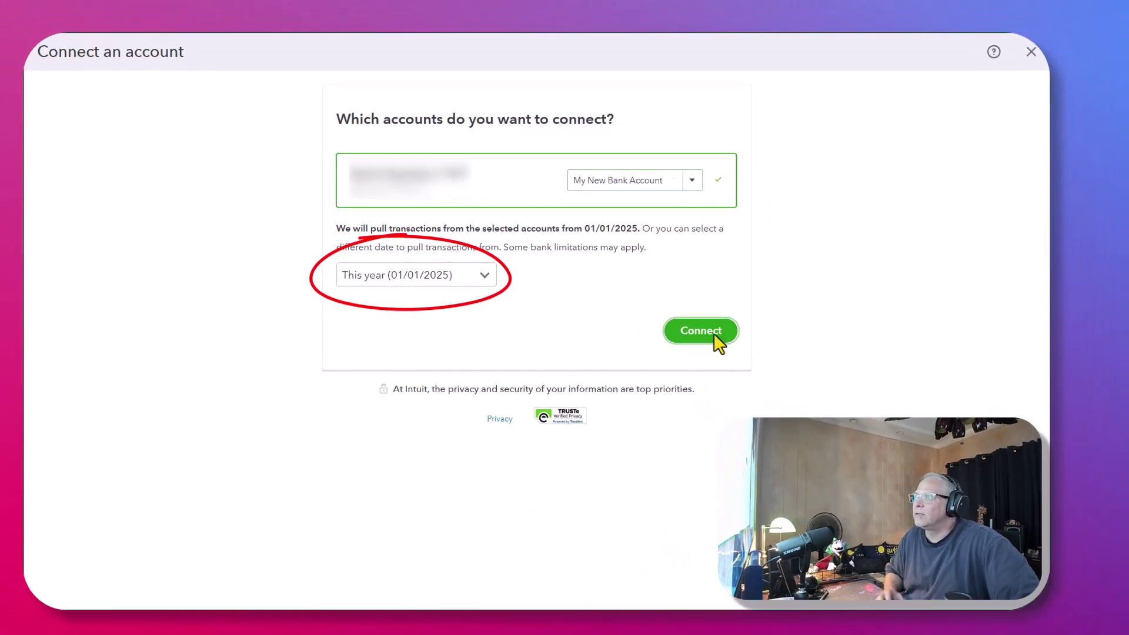
pyautogui.click(714, 336)
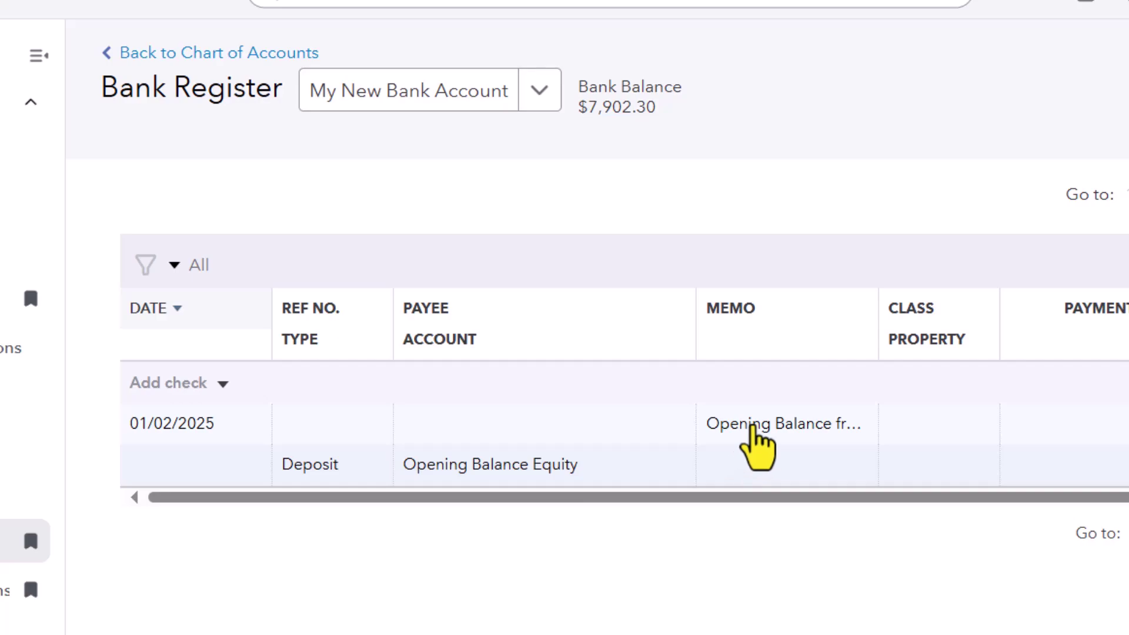
# Edit the opening balance deposit dated 01/02/2025, change its line account to Contributions, and save the deposit
pyautogui.click(506, 469)
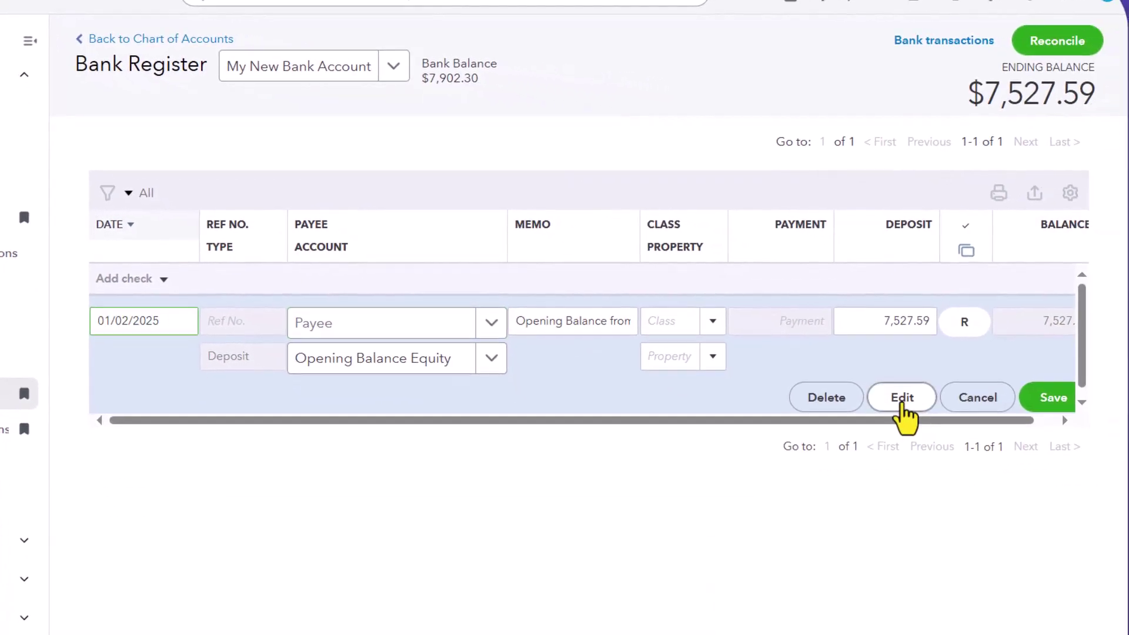
pyautogui.click(899, 404)
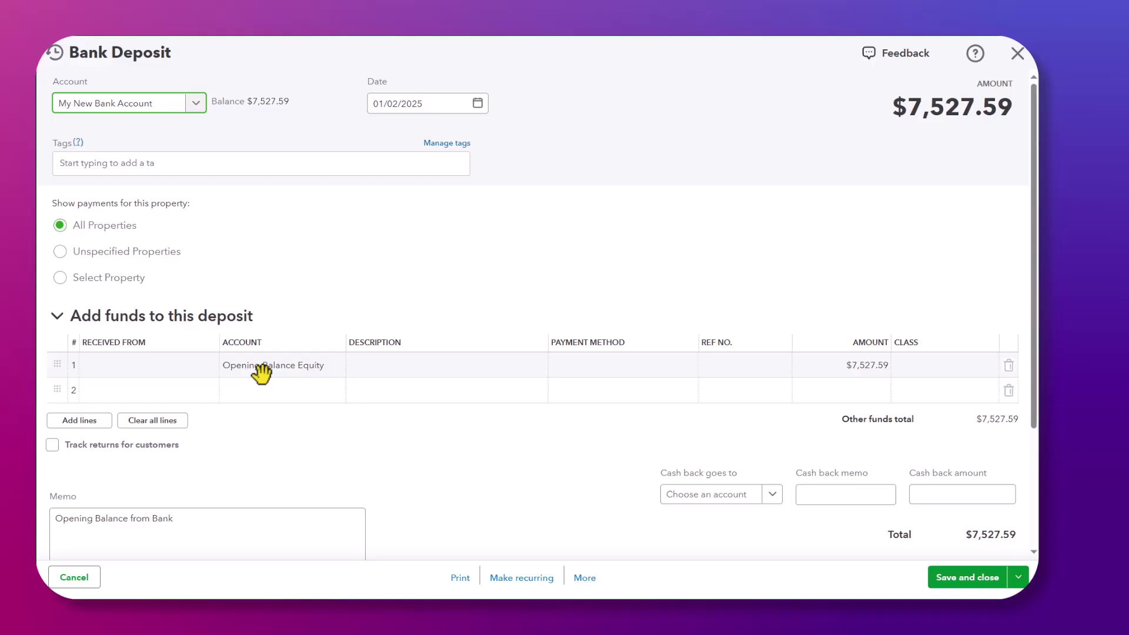
pyautogui.click(262, 366)
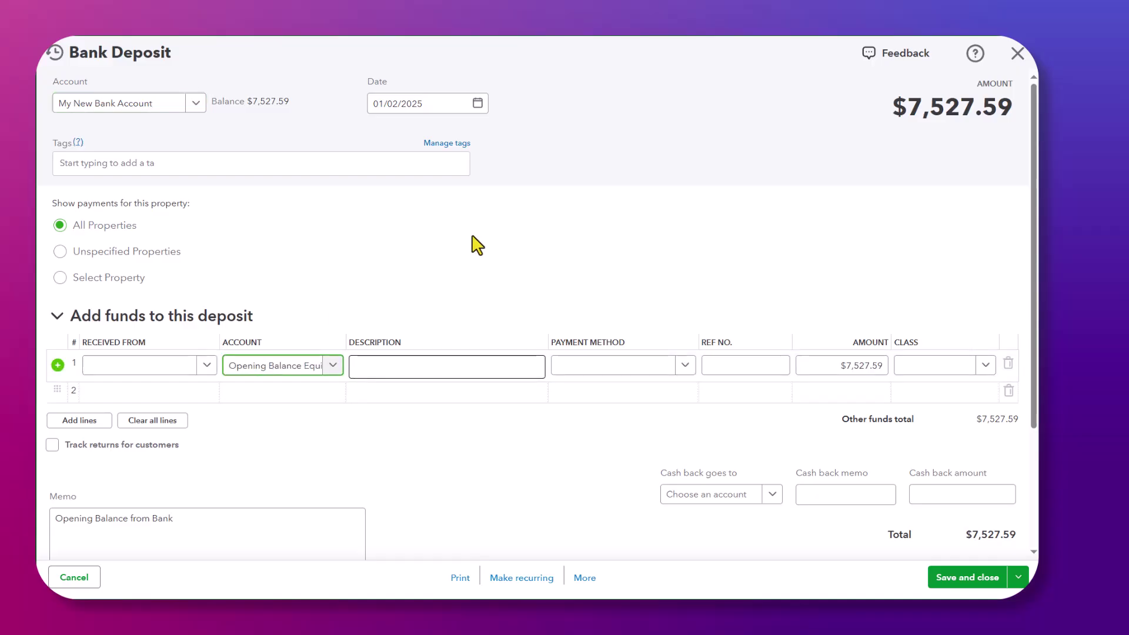
pyautogui.click(294, 367)
pyautogui.write('Contr')
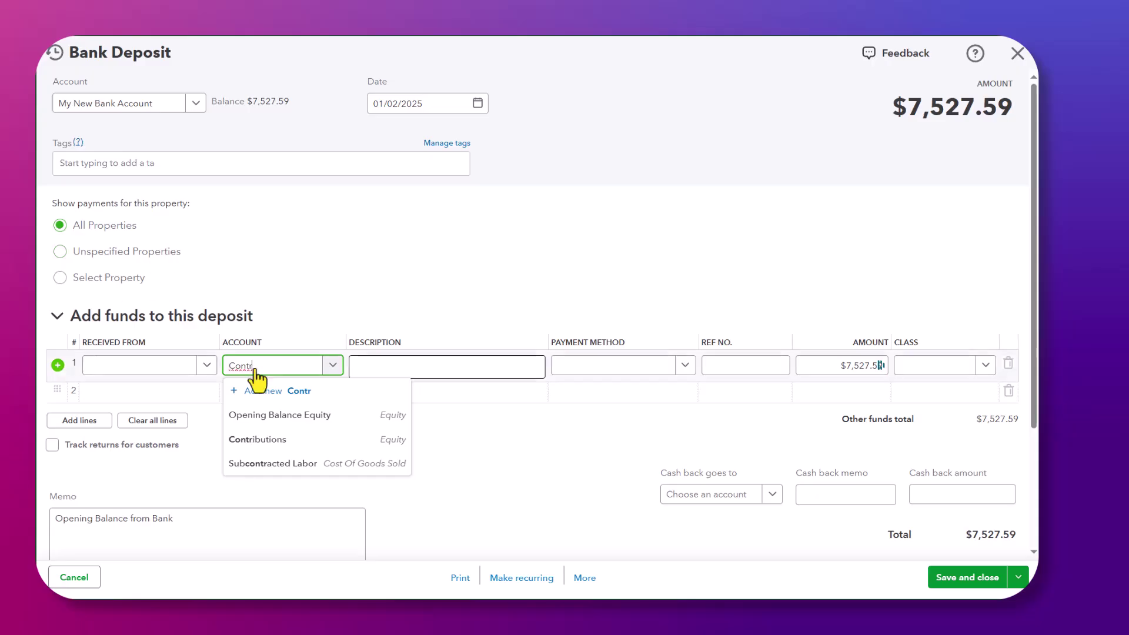
pyautogui.click(241, 441)
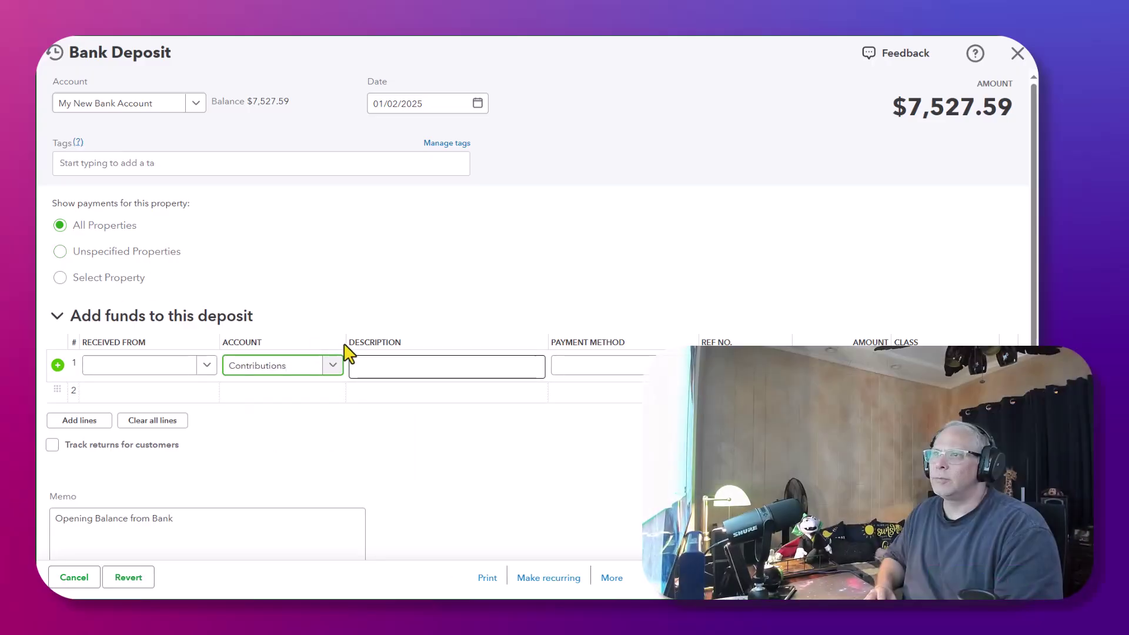
pyautogui.click(358, 369)
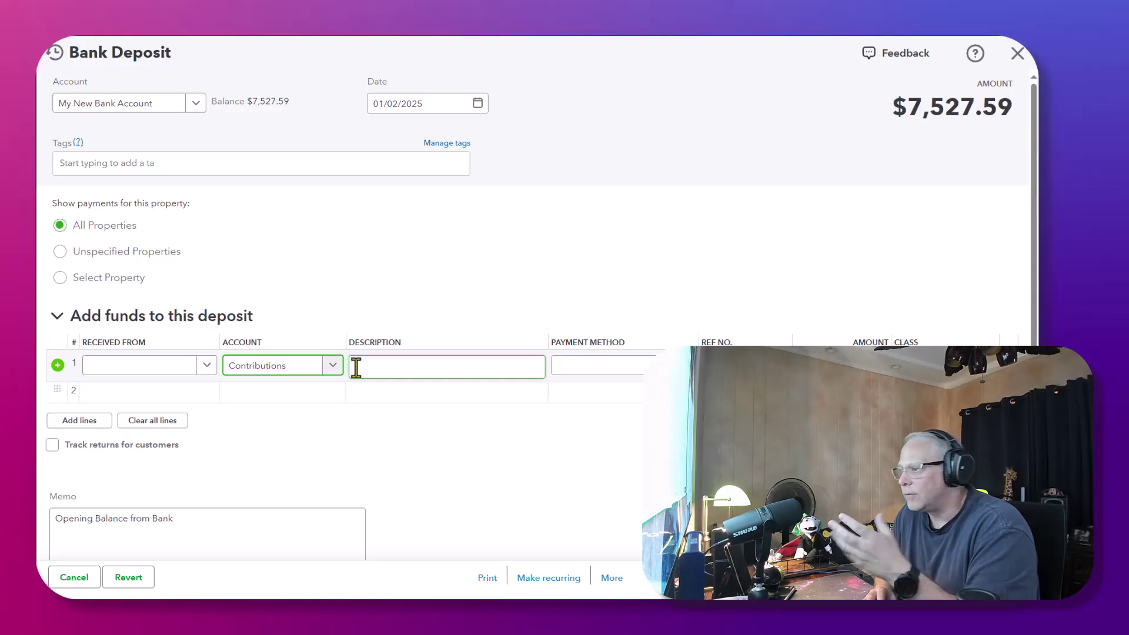
pyautogui.click(357, 366)
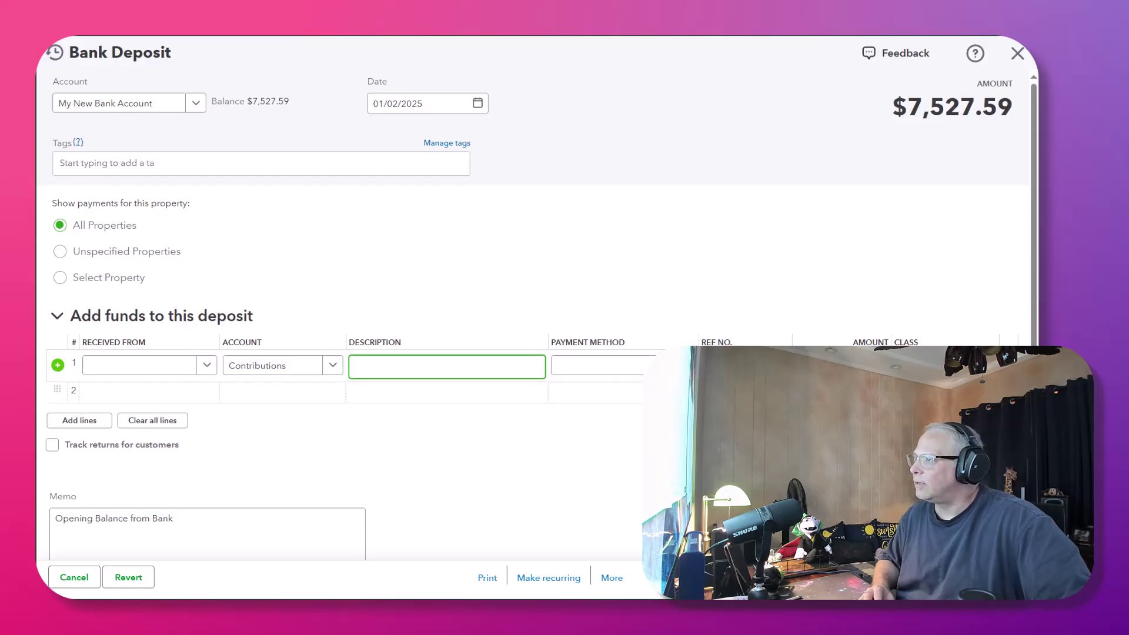
pyautogui.click(970, 578)
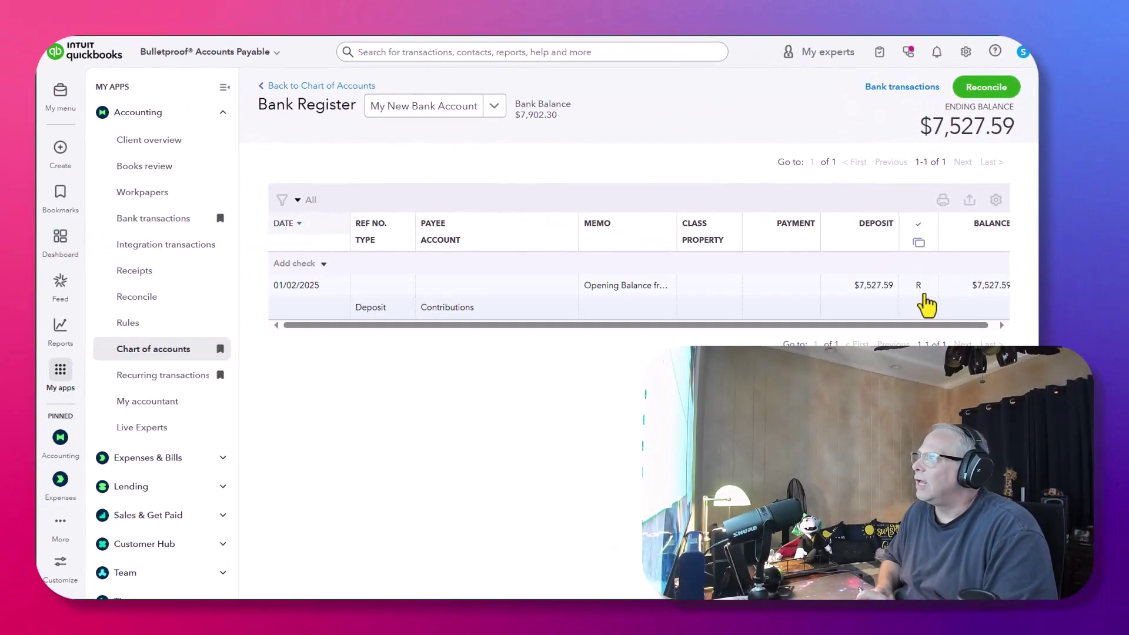
# Check the reconciliation history by account for My New Bank Account and return to its bank register
pyautogui.moveTo(920, 295)
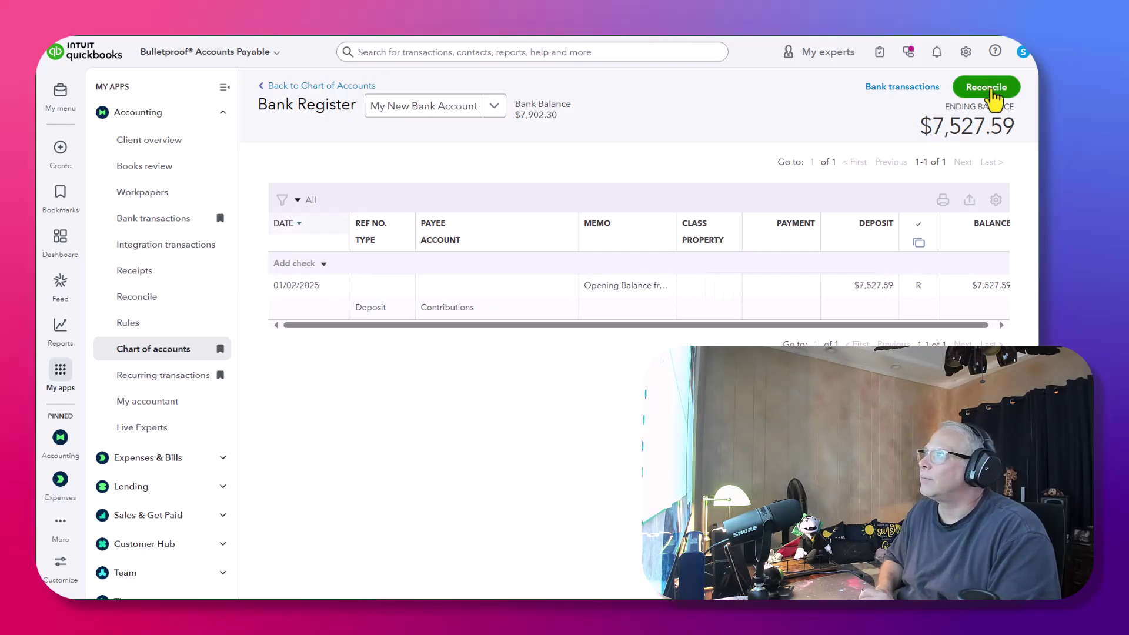
pyautogui.click(991, 88)
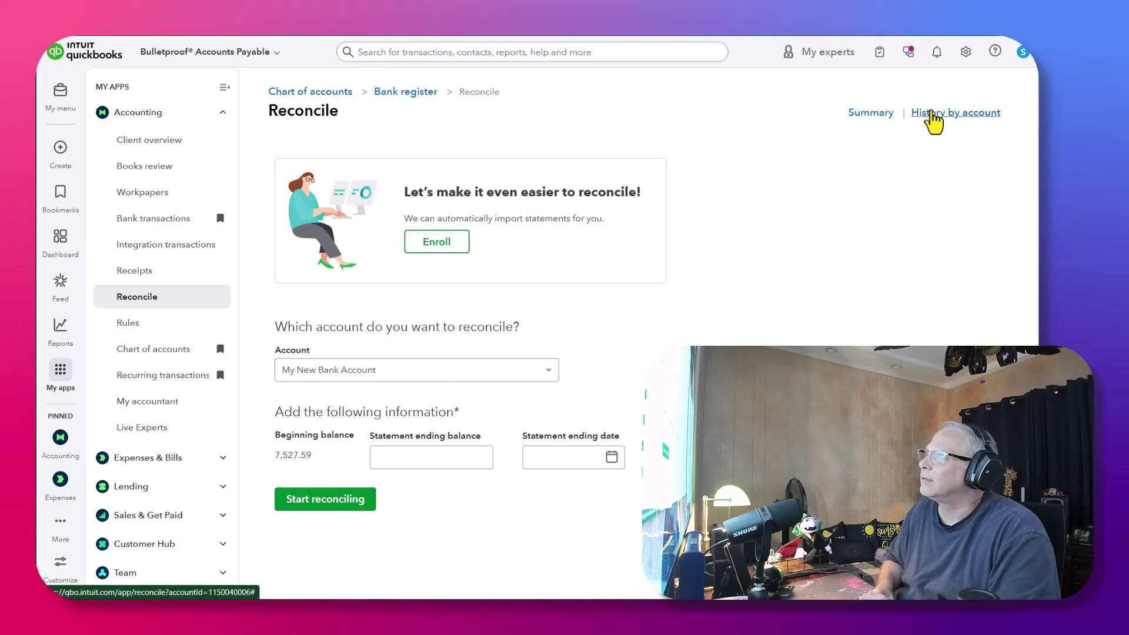
pyautogui.click(934, 115)
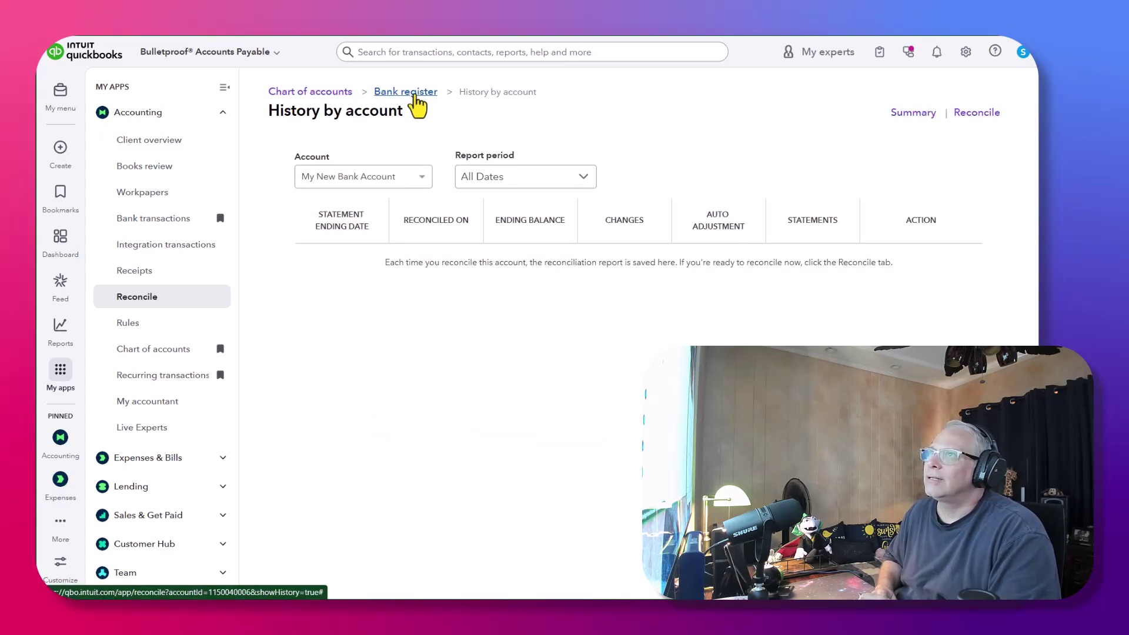
pyautogui.click(415, 93)
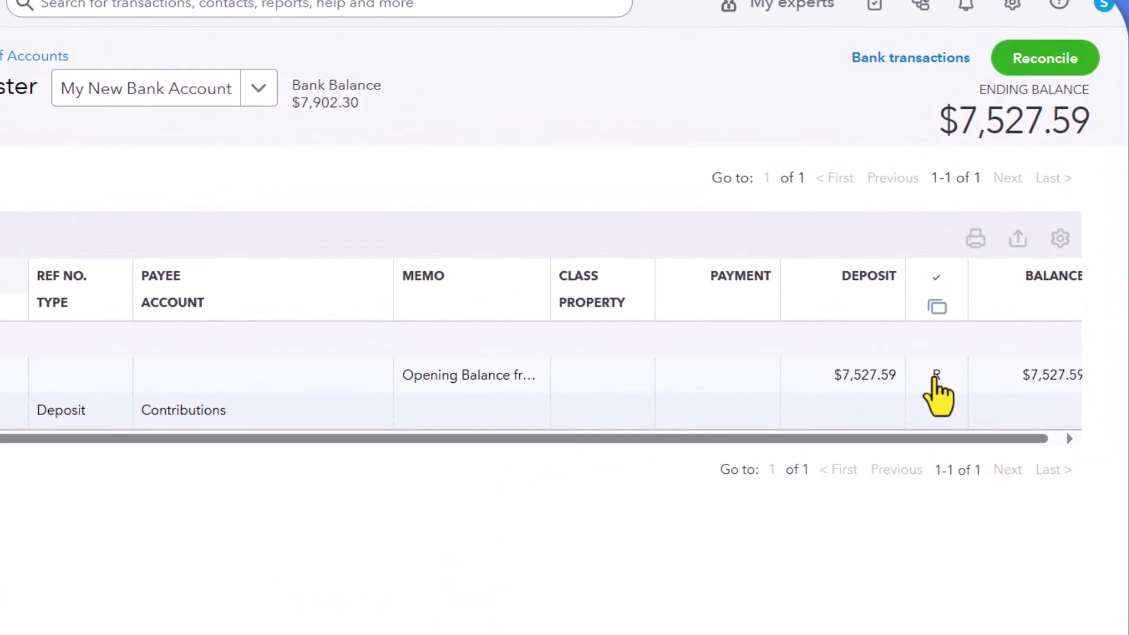
# Clear the reconcile status of the opening balance deposit in the register and save the change to the reconciled transaction
pyautogui.click(936, 381)
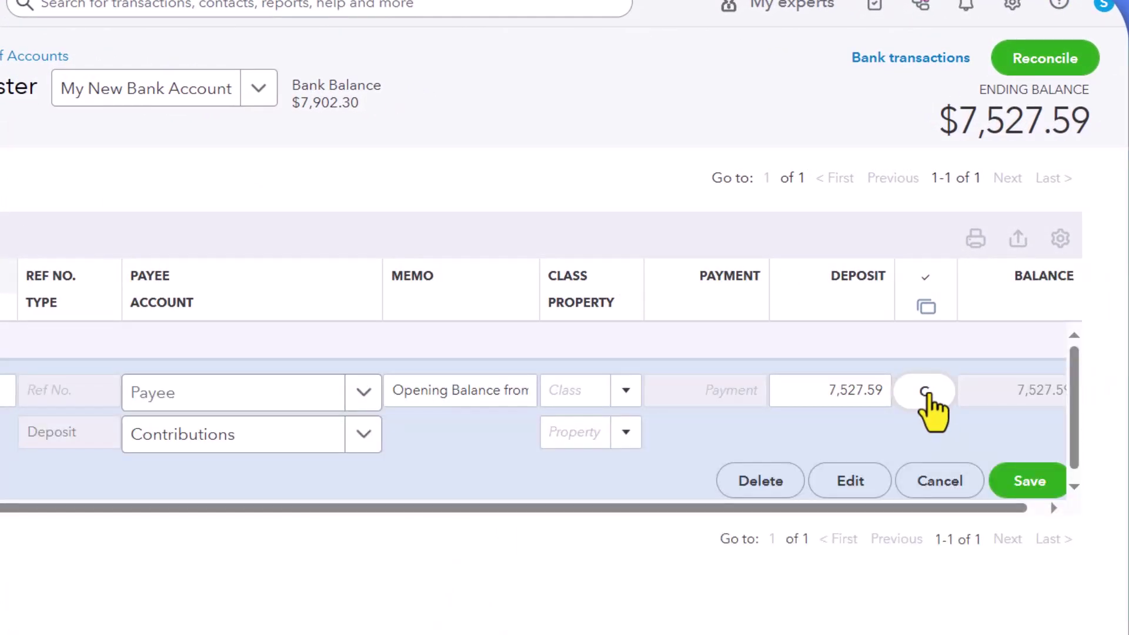
pyautogui.click(928, 393)
pyautogui.click(1041, 483)
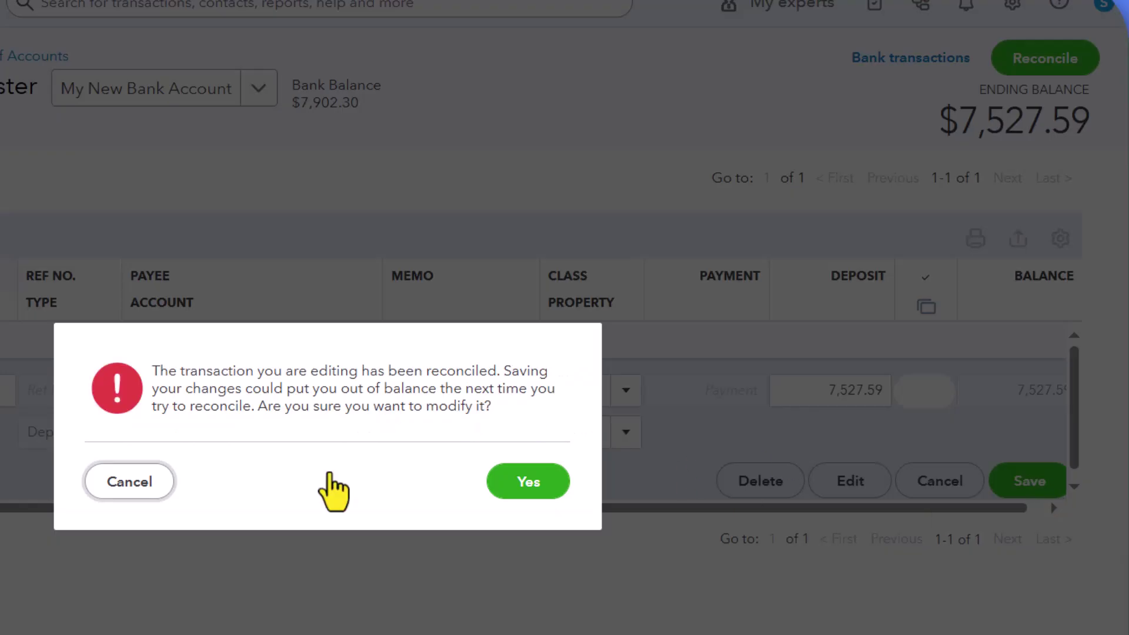
pyautogui.click(538, 498)
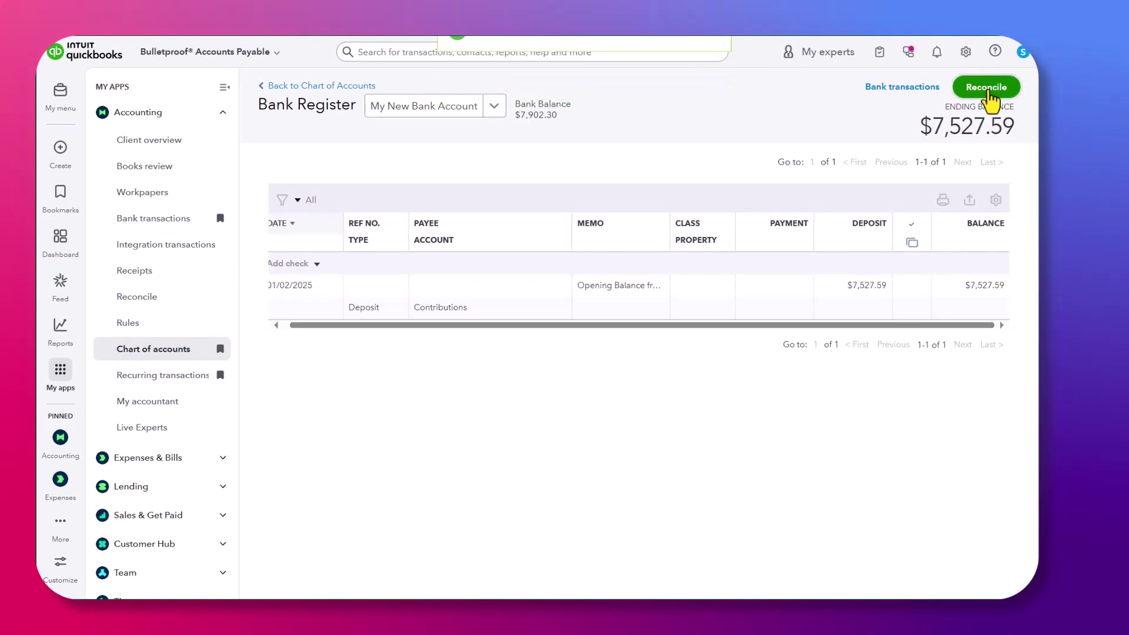
# Start reconciling My New Bank Account with a statement ending balance of 7,527.59 and an ending date of 12/31/2024
pyautogui.click(987, 89)
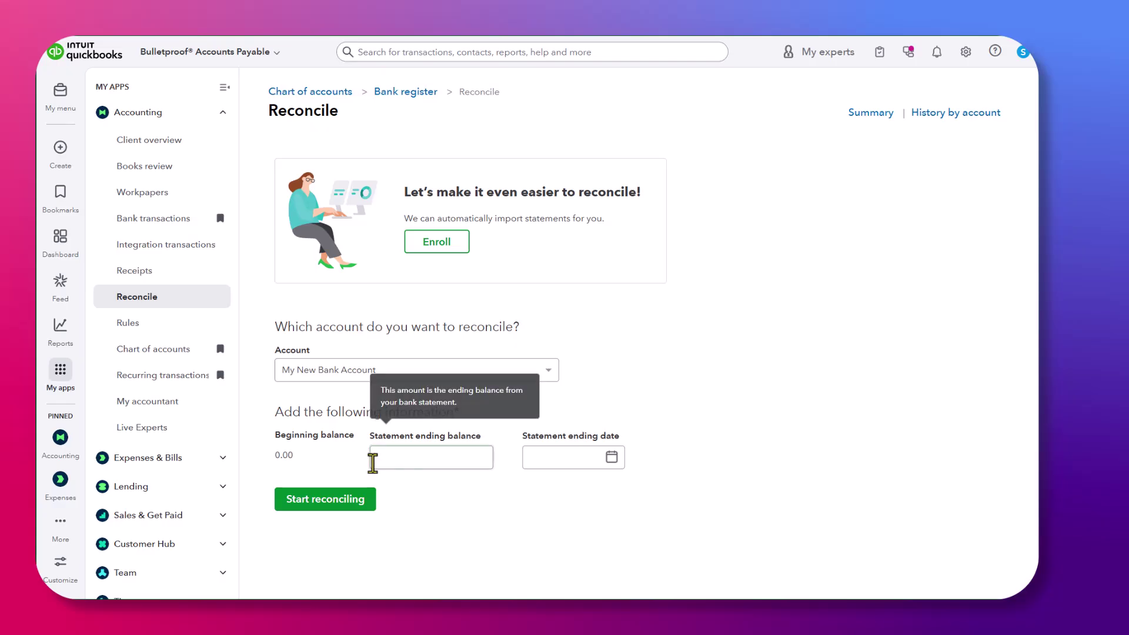
pyautogui.click(374, 458)
pyautogui.click(549, 454)
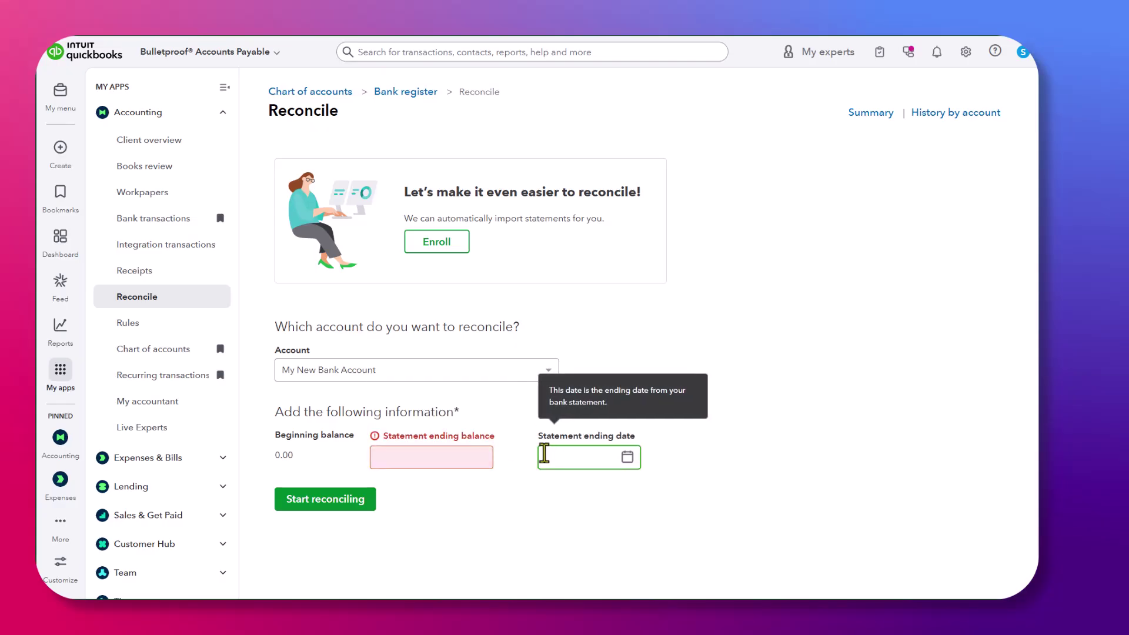
pyautogui.write('12/31/2024')
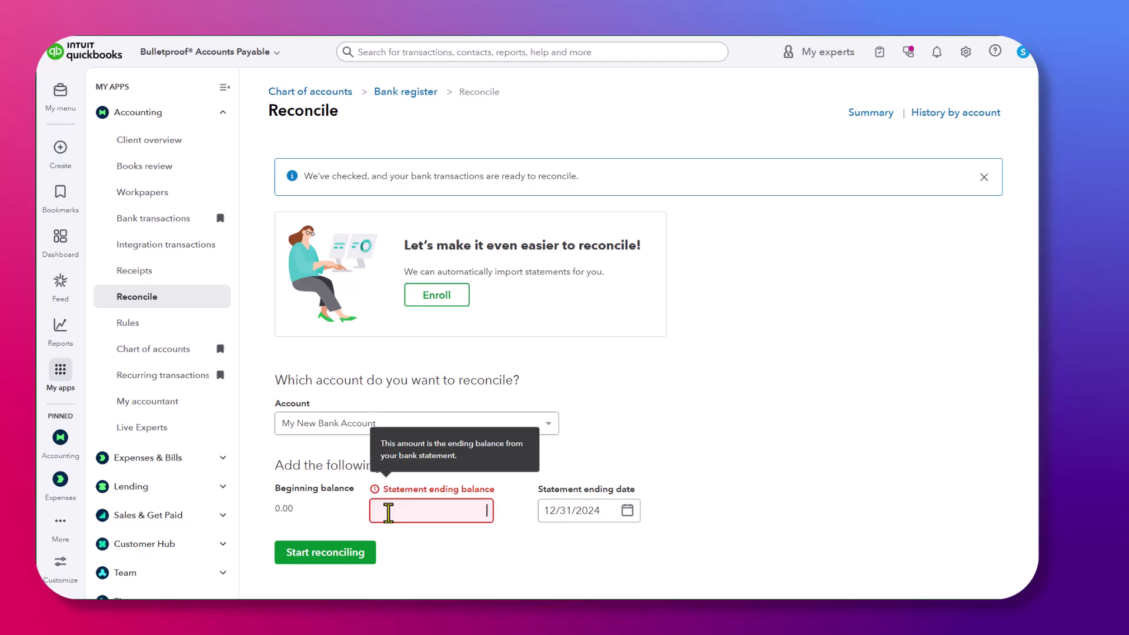
pyautogui.click(390, 509)
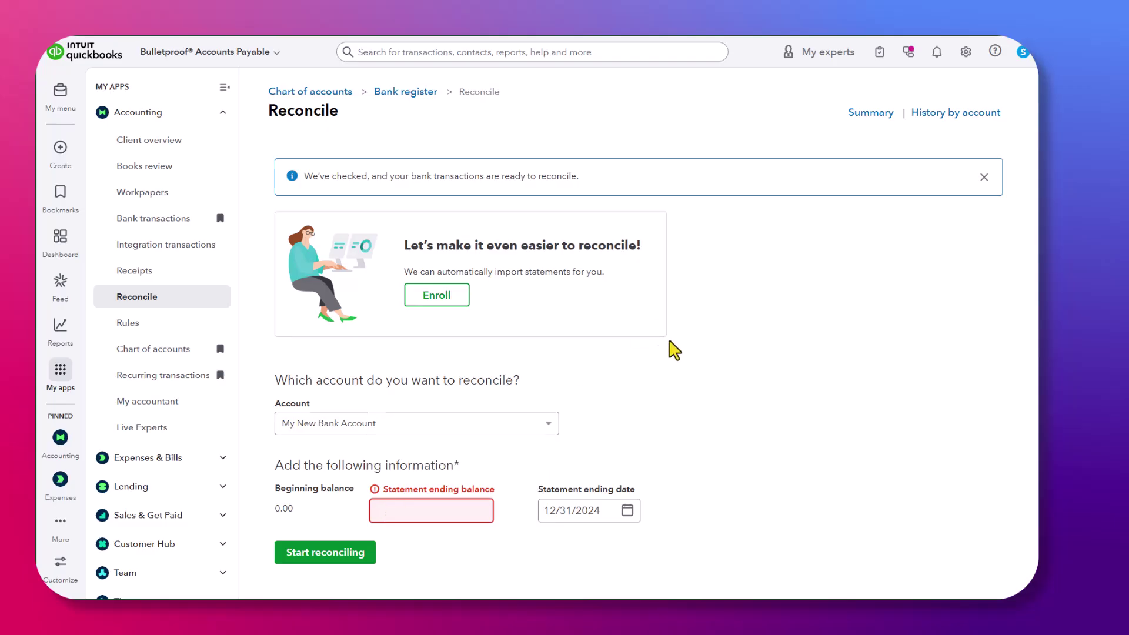
pyautogui.write('75')
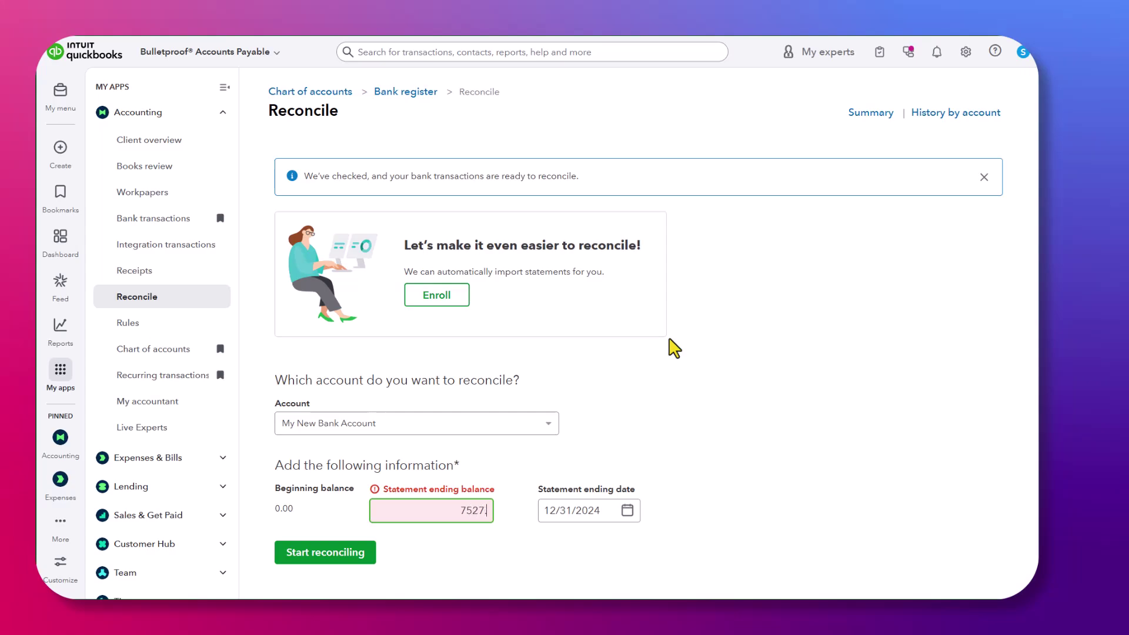
pyautogui.write('27.59')
pyautogui.press('Tab')
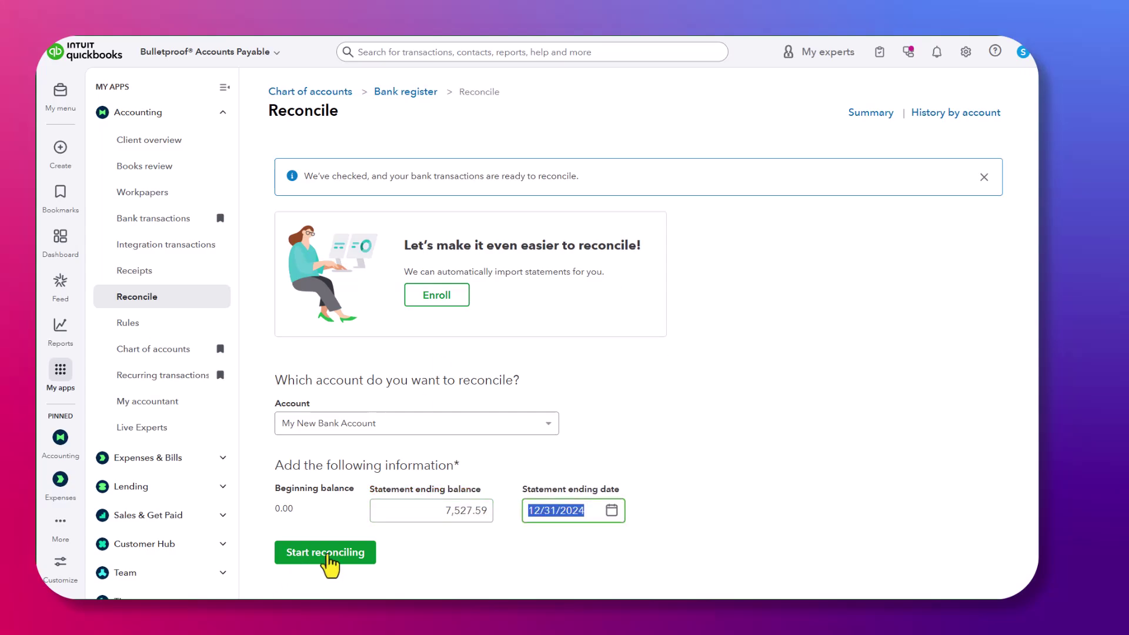
pyautogui.click(328, 554)
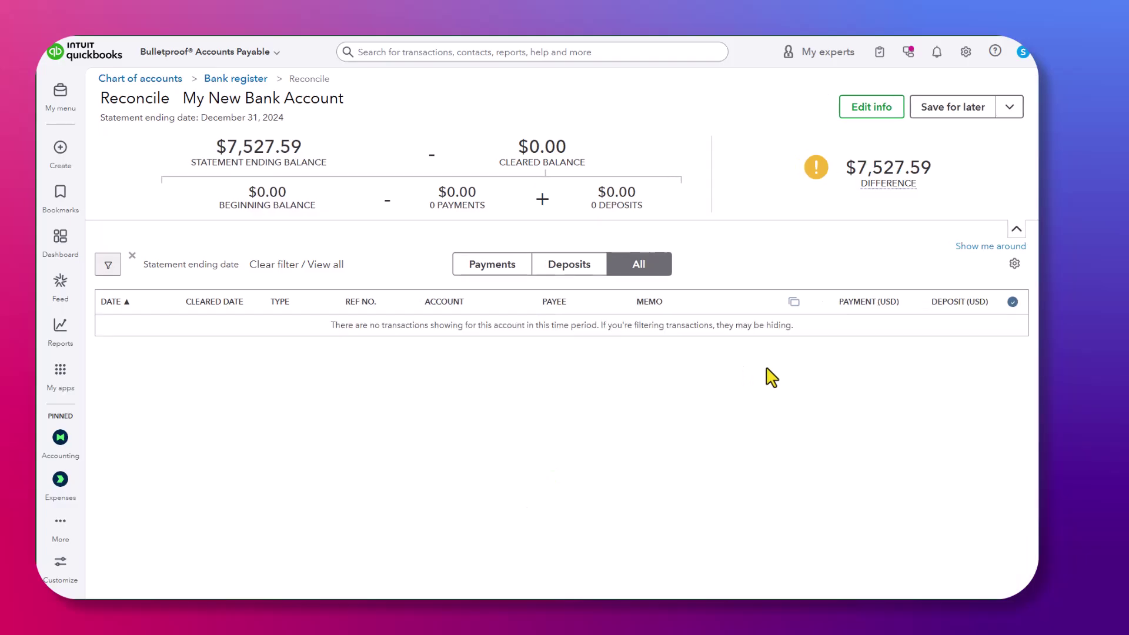
pyautogui.moveTo(888, 167)
pyautogui.moveTo(917, 194)
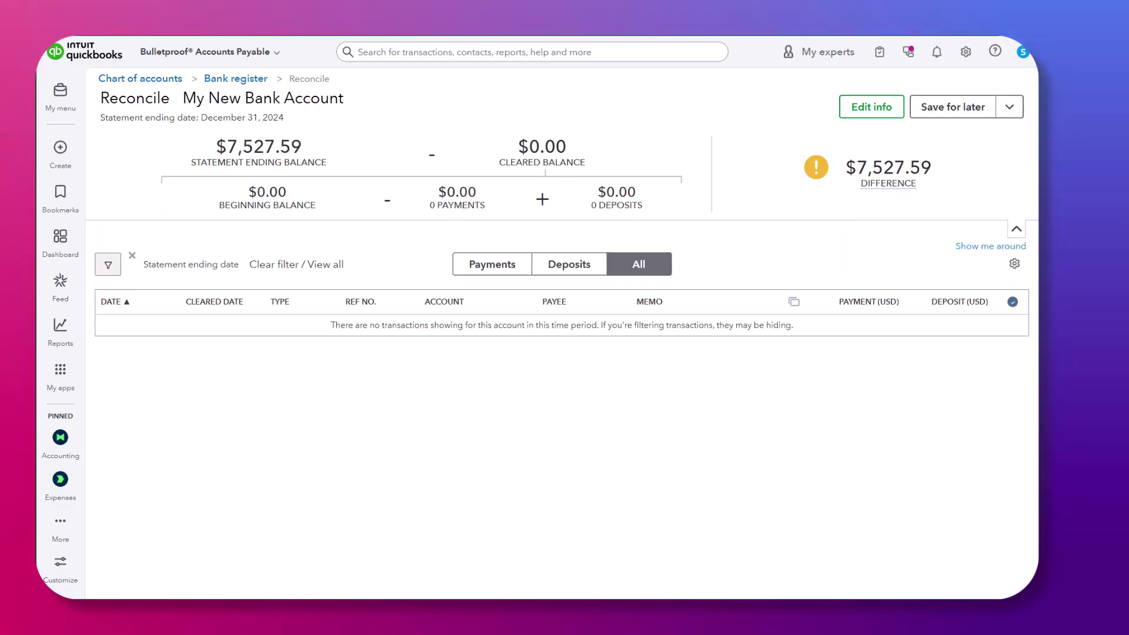
# Return to the bank register, change the opening balance deposit's date to 12/31/2024, and save it
pyautogui.click(238, 79)
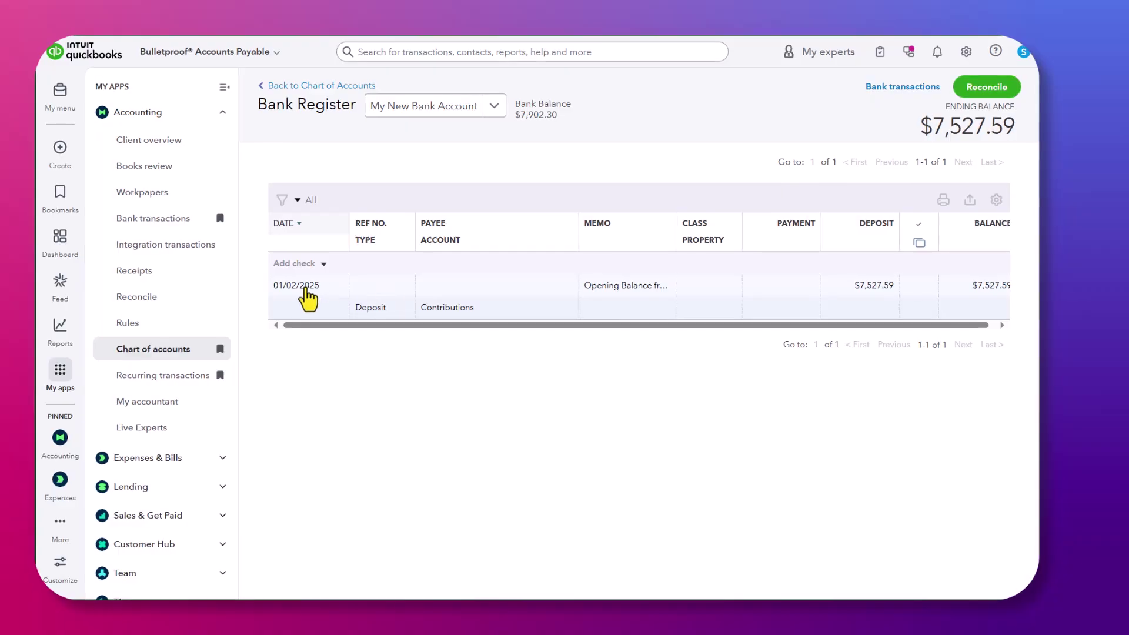
pyautogui.click(308, 294)
pyautogui.click(313, 322)
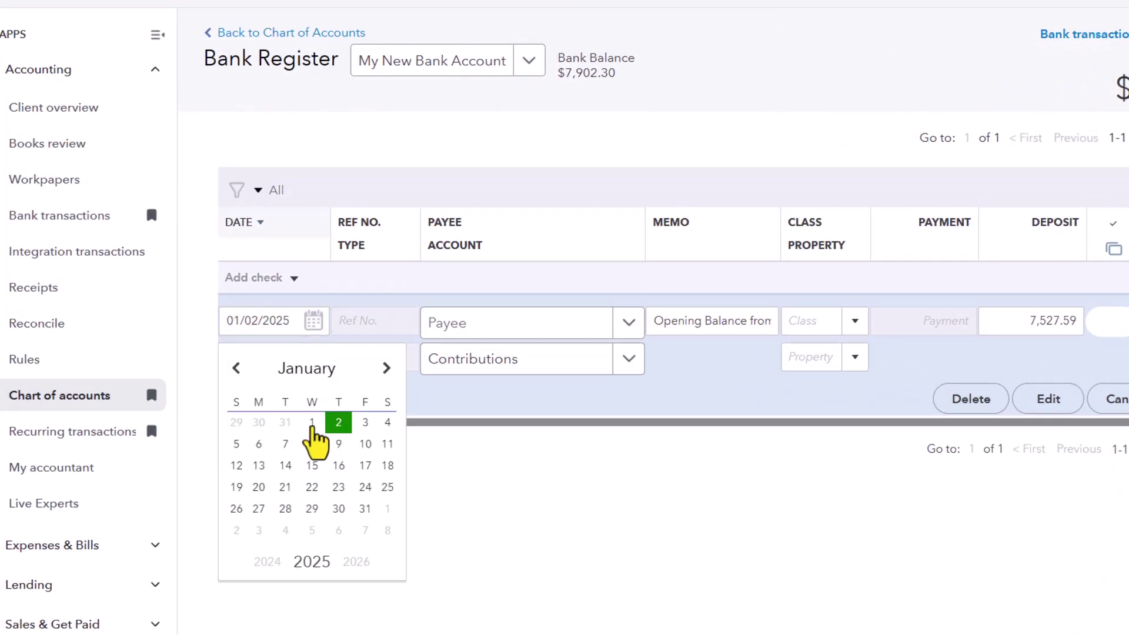
pyautogui.click(285, 423)
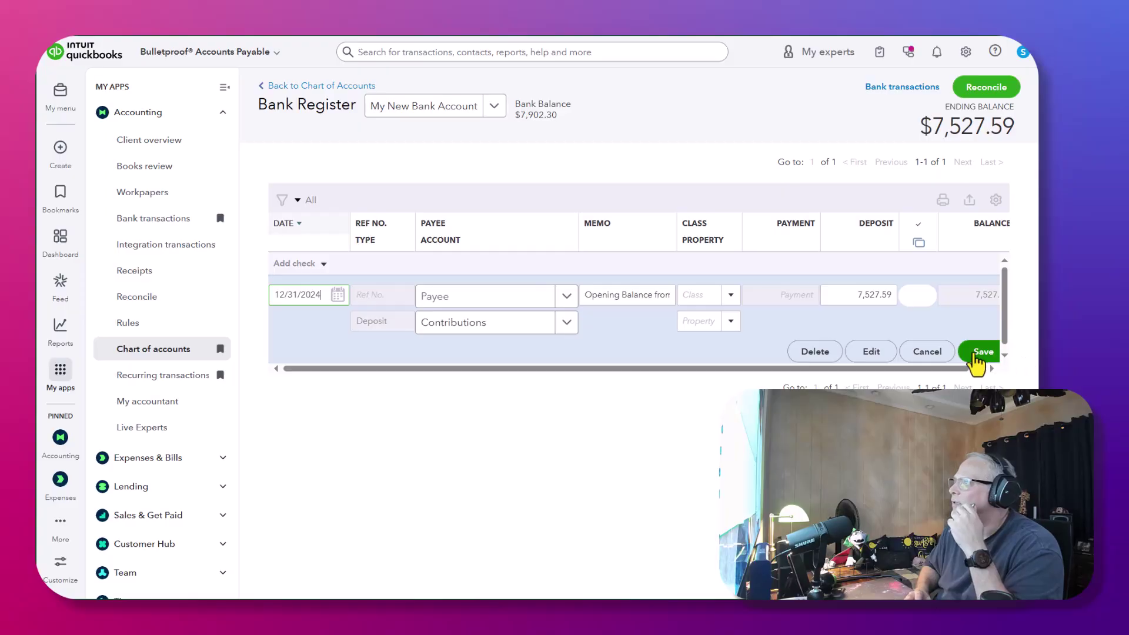
pyautogui.click(979, 351)
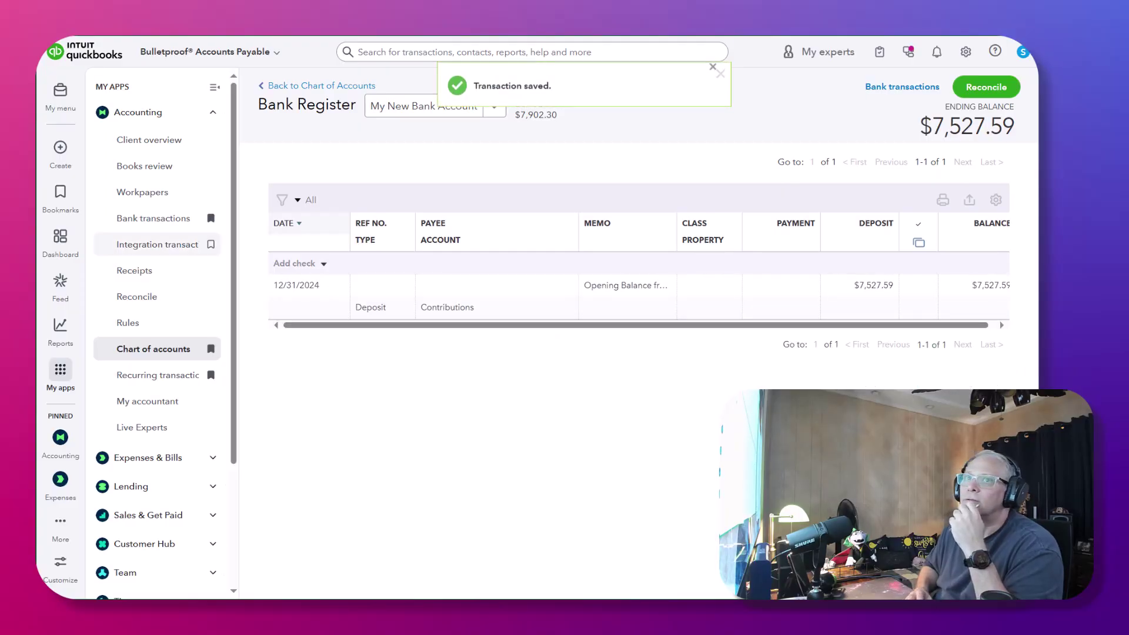
# Resume the reconciliation of My New Bank Account, mark the opening balance deposit as cleared, and finish reconciling
pyautogui.click(982, 88)
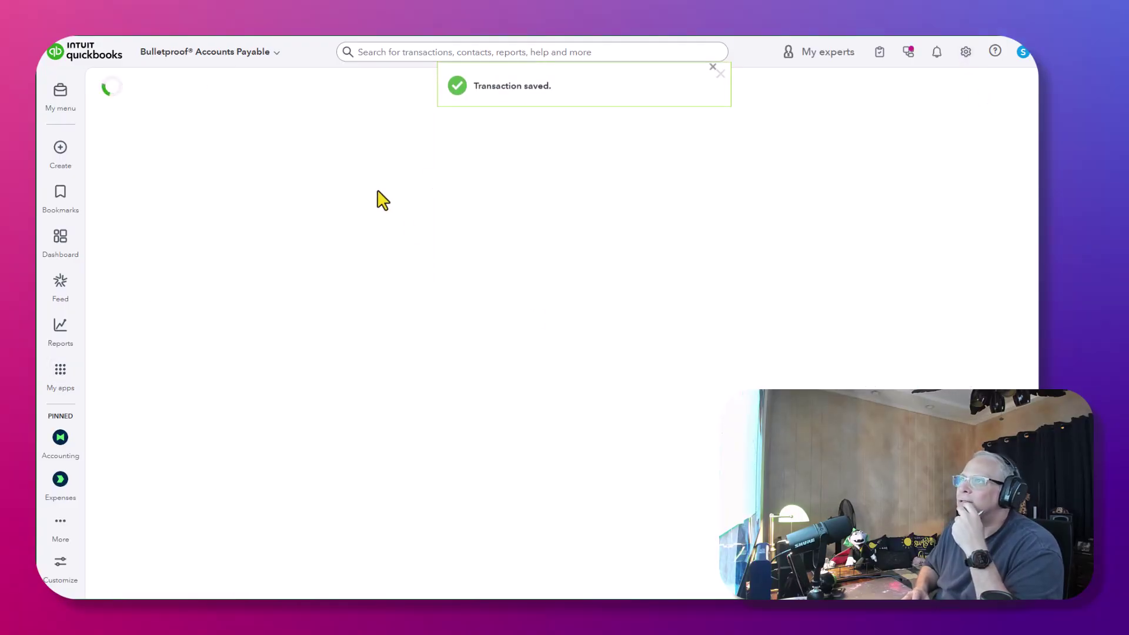
pyautogui.click(1002, 323)
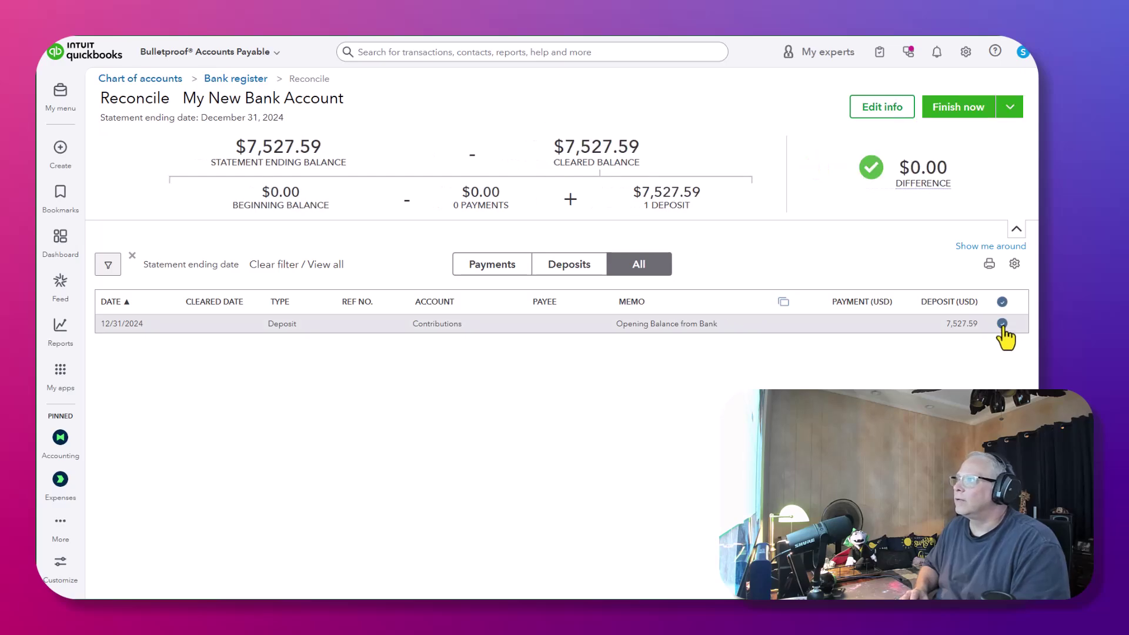
pyautogui.click(952, 107)
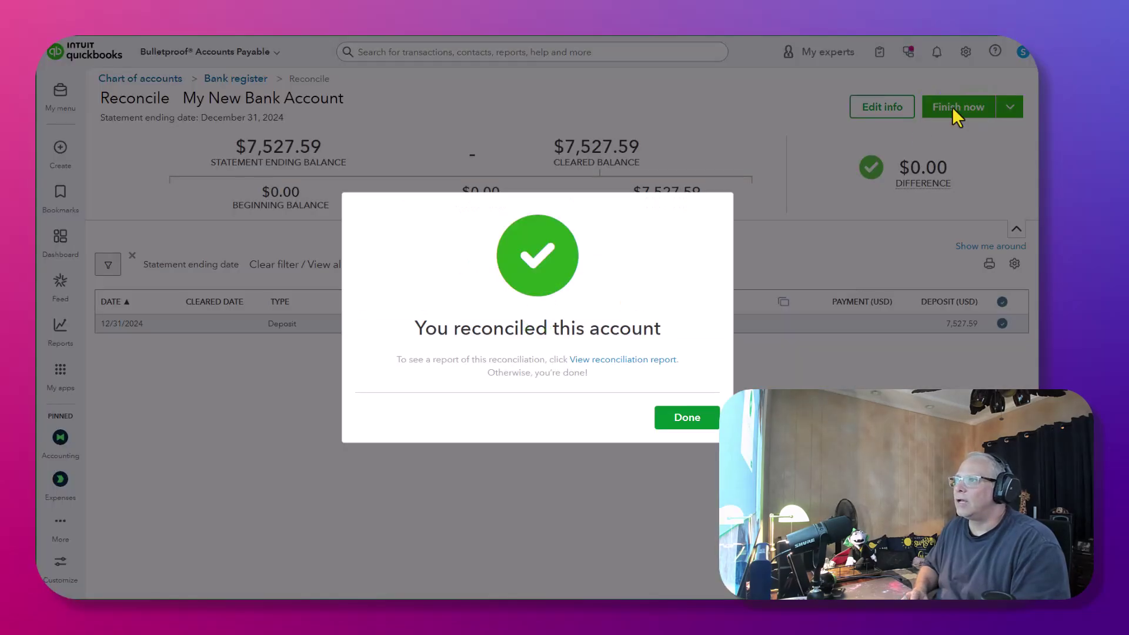
pyautogui.click(699, 422)
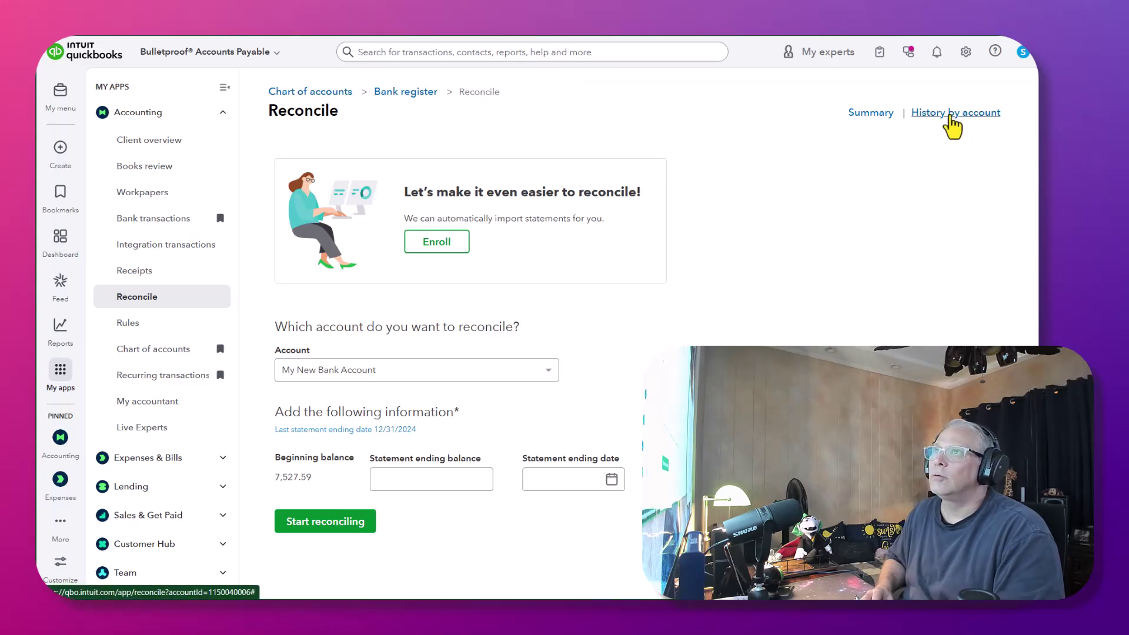
# Check the reconciled opening balance deposit in My New Bank Account's register and return to the chart of accounts
pyautogui.click(407, 92)
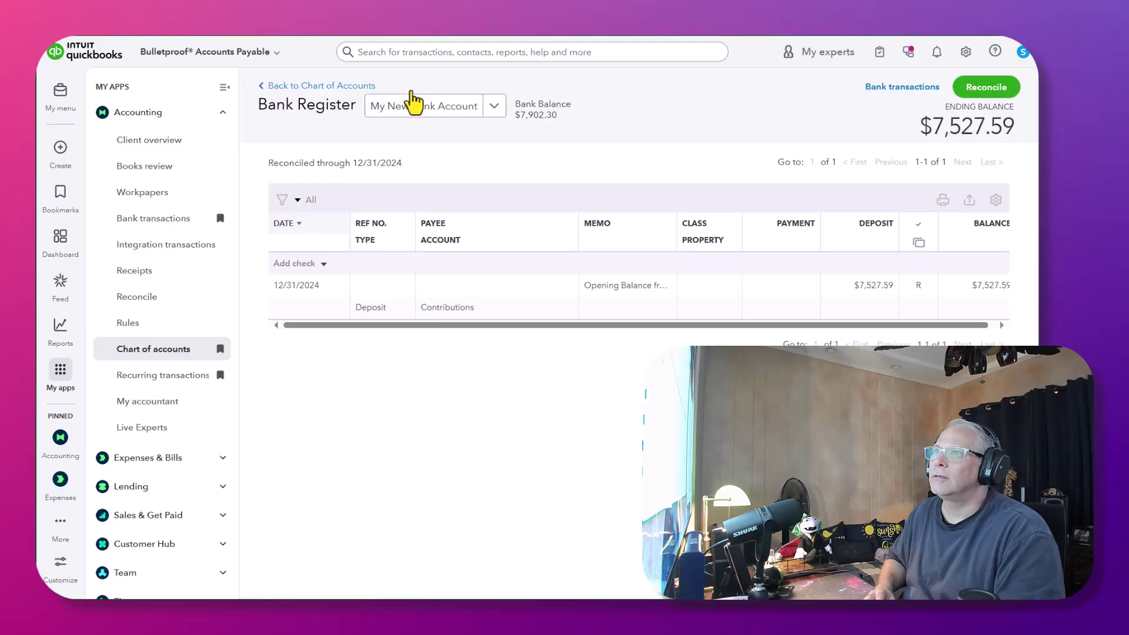
pyautogui.click(607, 298)
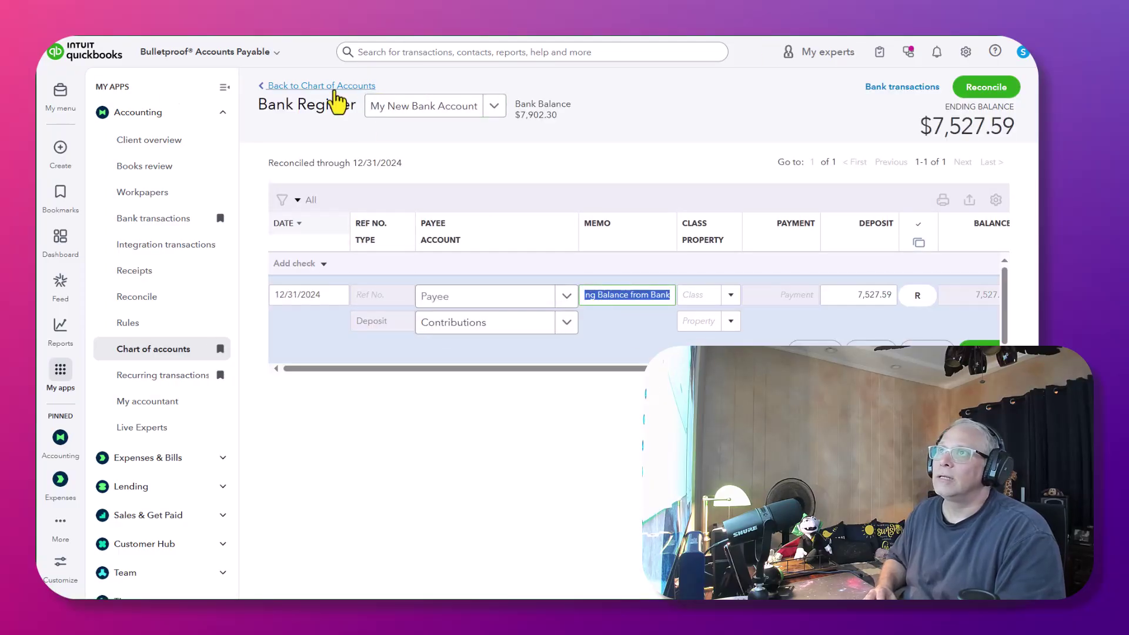
pyautogui.click(336, 88)
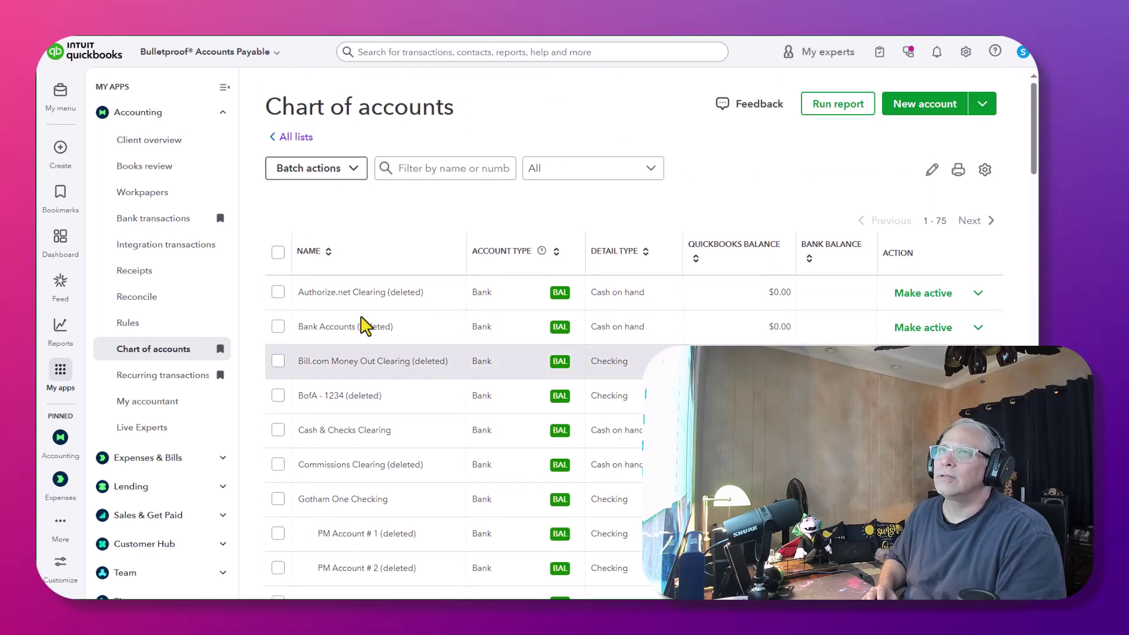
# Create a new expense and set its payment account to the Amex Black Card sub-account of Amex Cards
pyautogui.click(62, 93)
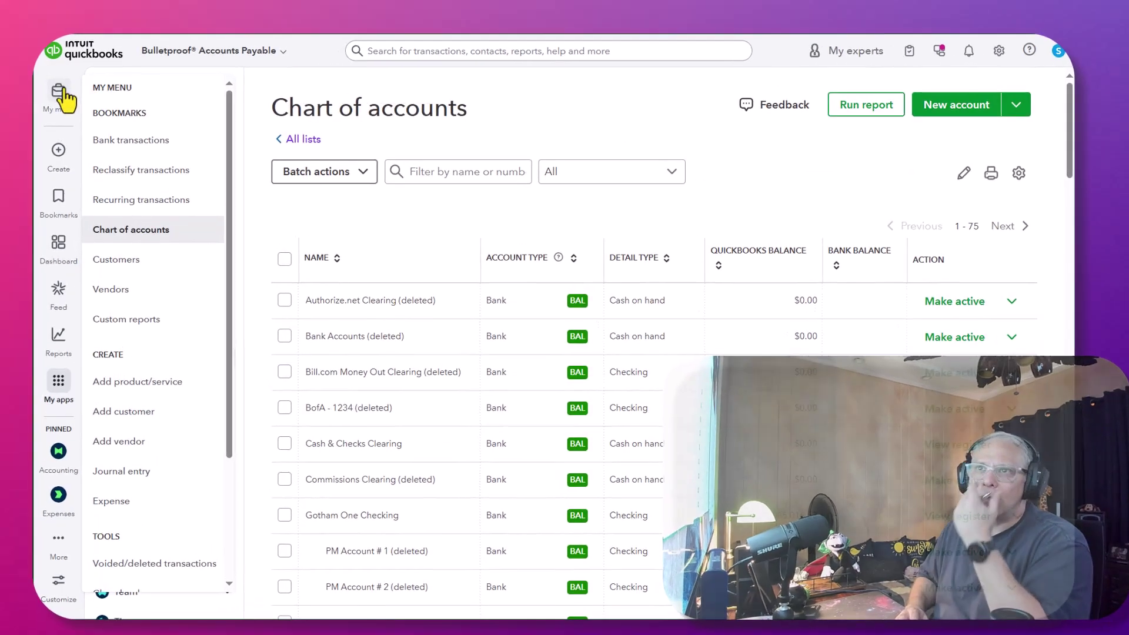
pyautogui.click(58, 150)
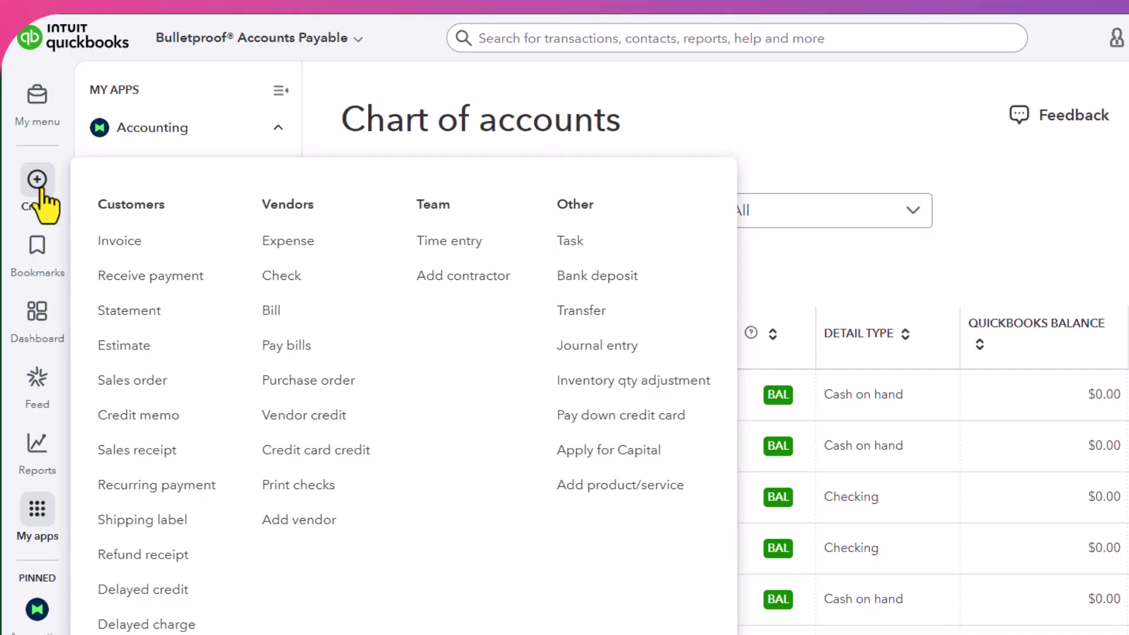
pyautogui.click(287, 246)
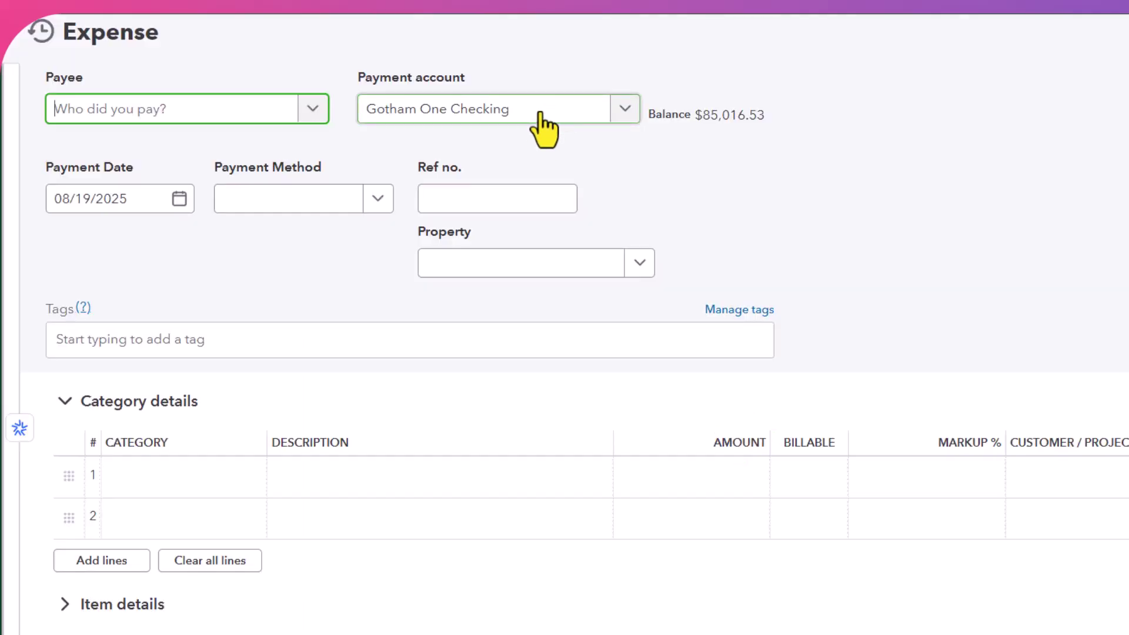
pyautogui.click(540, 113)
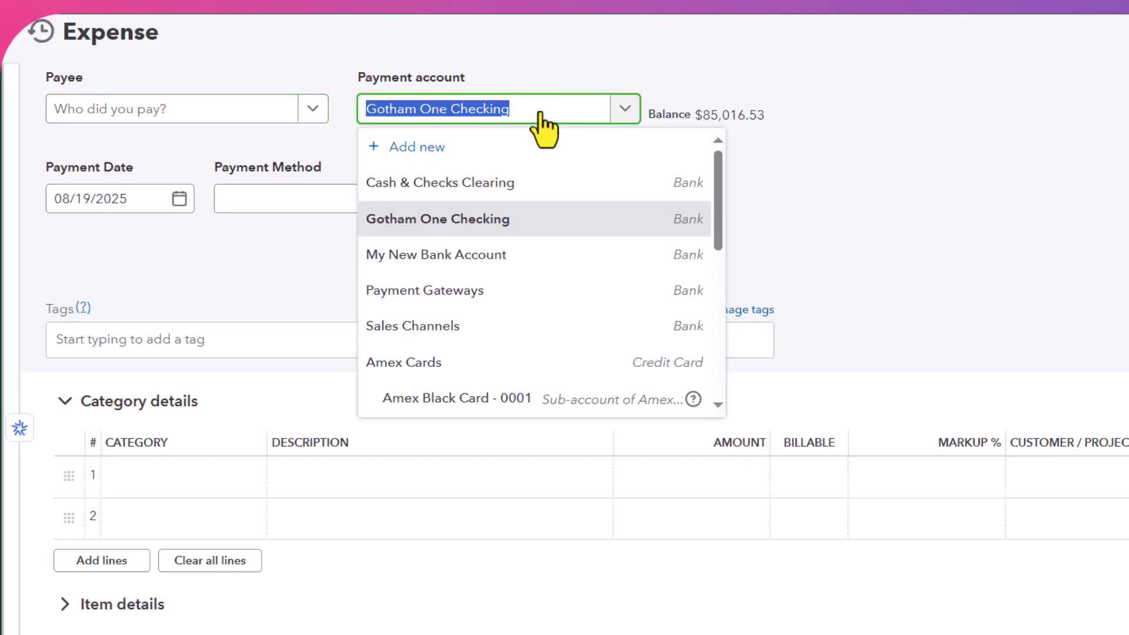
pyautogui.click(423, 399)
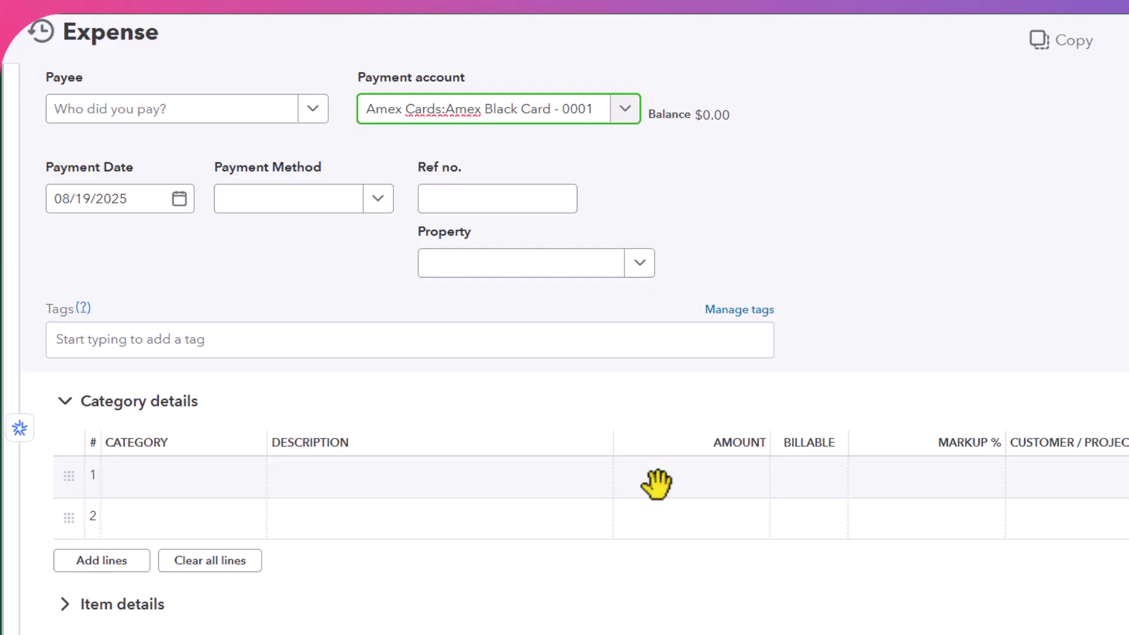
# Try to find a category matching "Dist" for the first category line of the expense
pyautogui.click(692, 485)
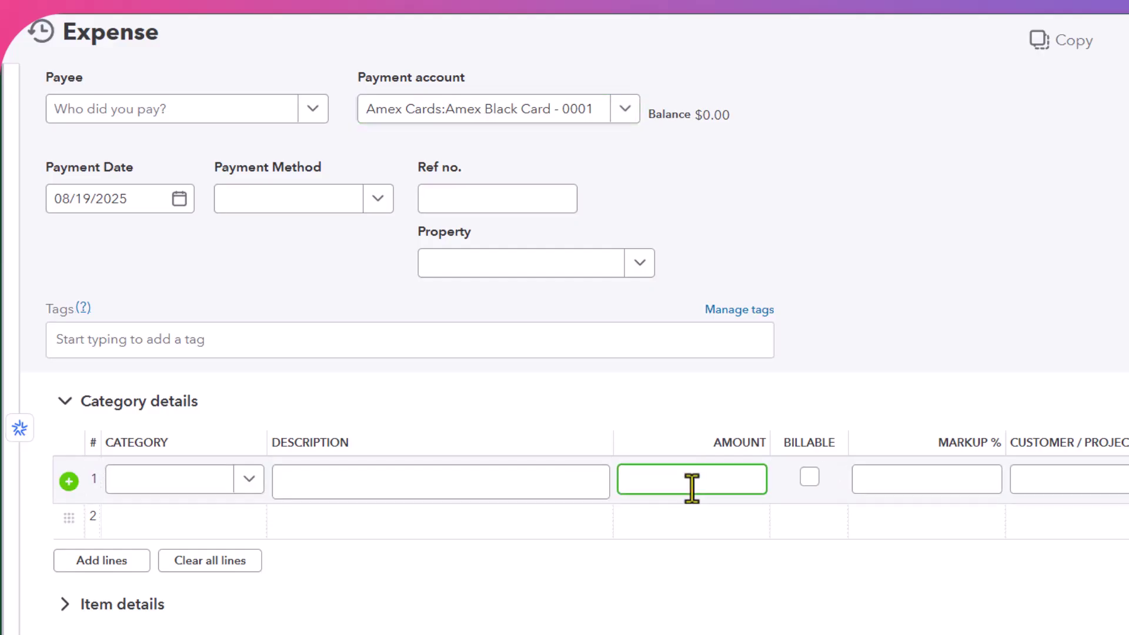
pyautogui.click(147, 205)
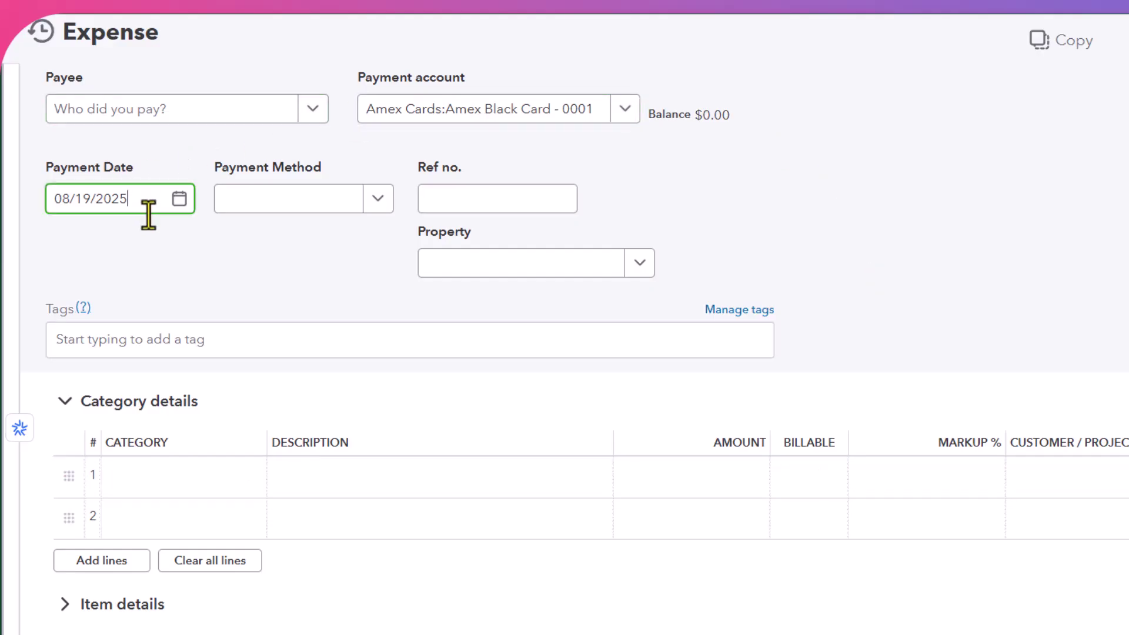
pyautogui.click(200, 477)
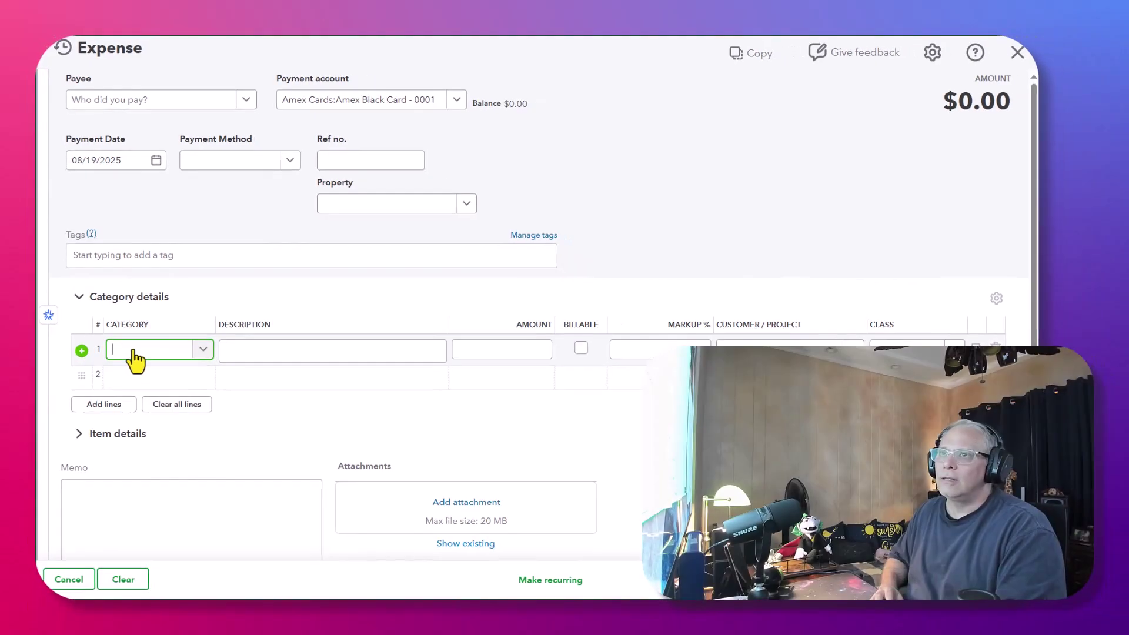
pyautogui.write('Dist')
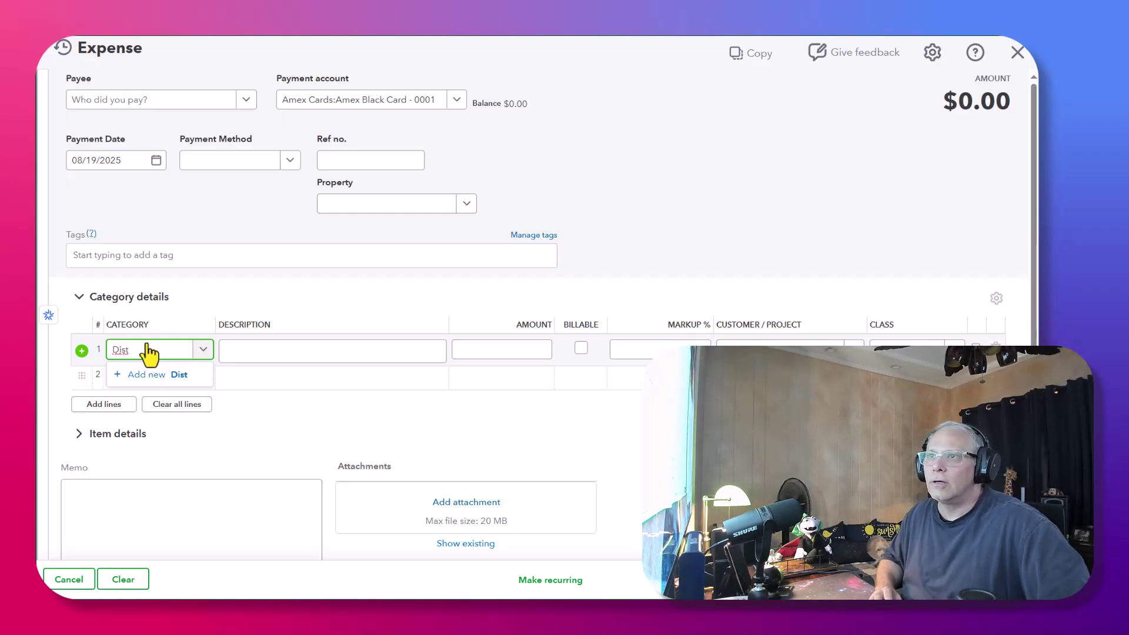
pyautogui.click(320, 351)
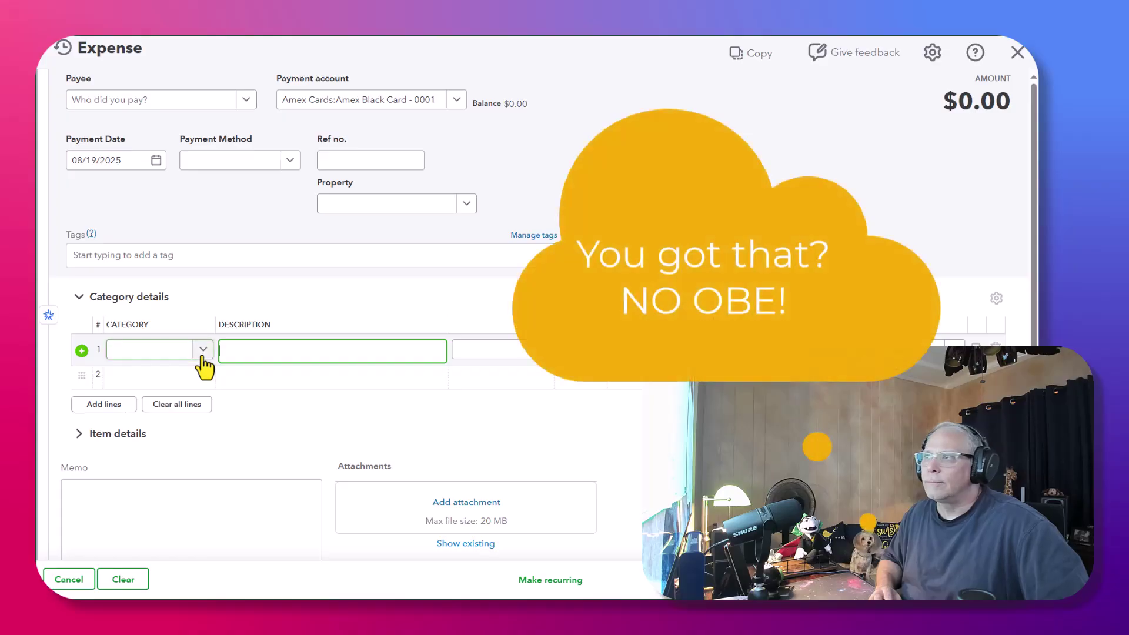